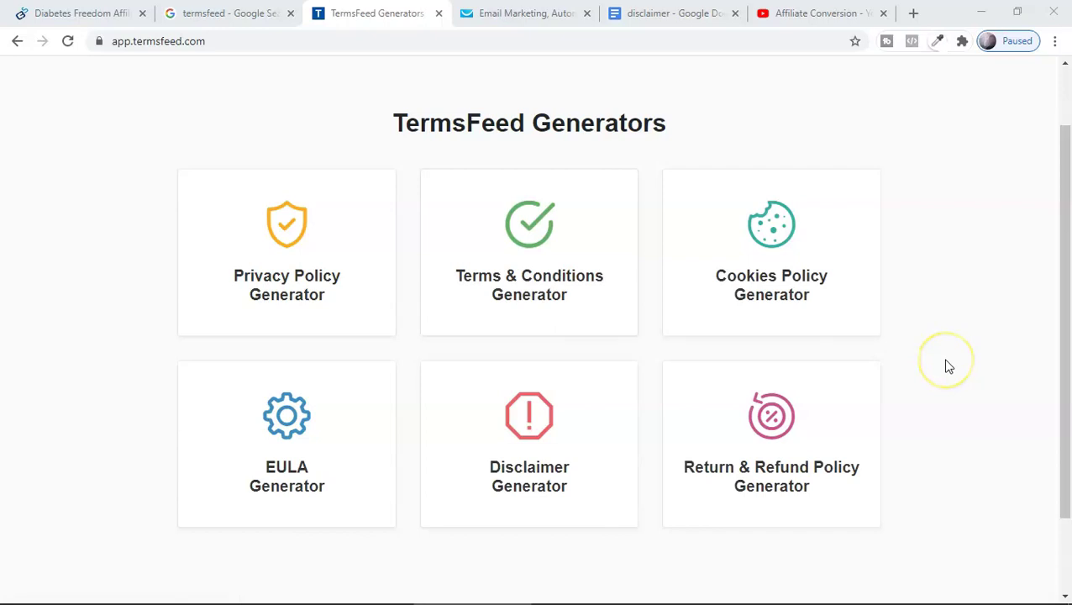
- Leave the TermsFeed generators page for the GetResponse landing-page editor and its disclaimer block
click(555, 15)
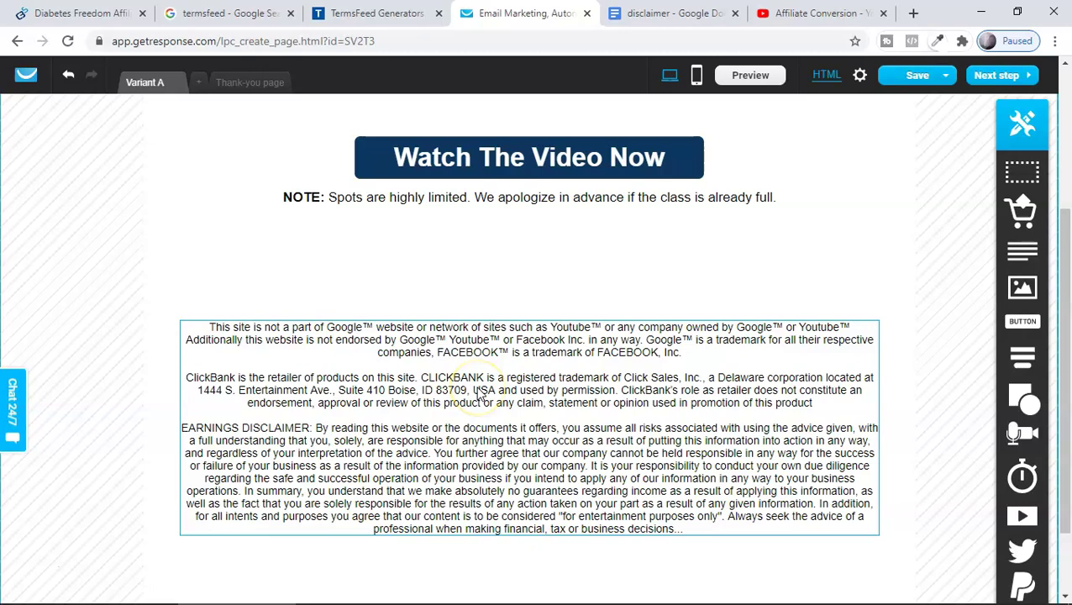
- Review the disclaimer templates in the Google Doc, then bring up the YouTube channel's videos page
key(ctrl+Tab)
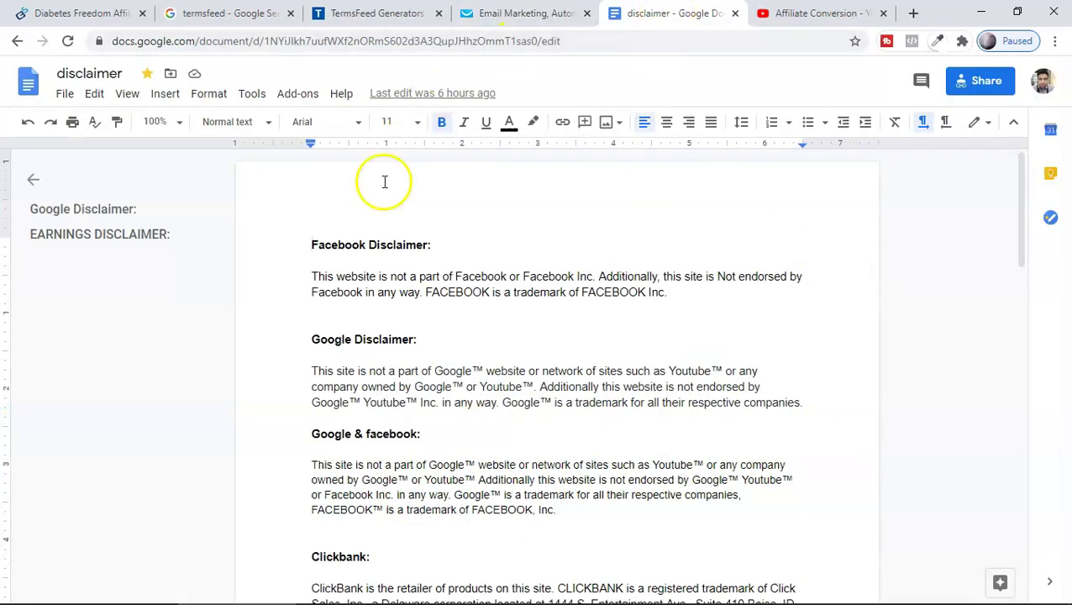
scroll(645, 327, down, 5)
scroll(677, 437, down, 7)
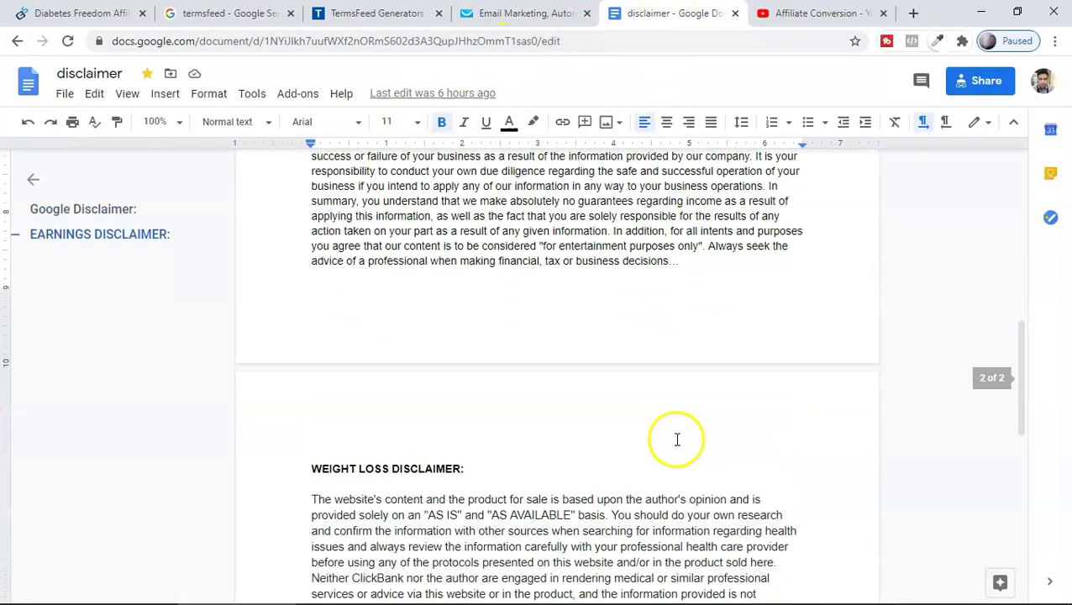
scroll(571, 527, up, 8)
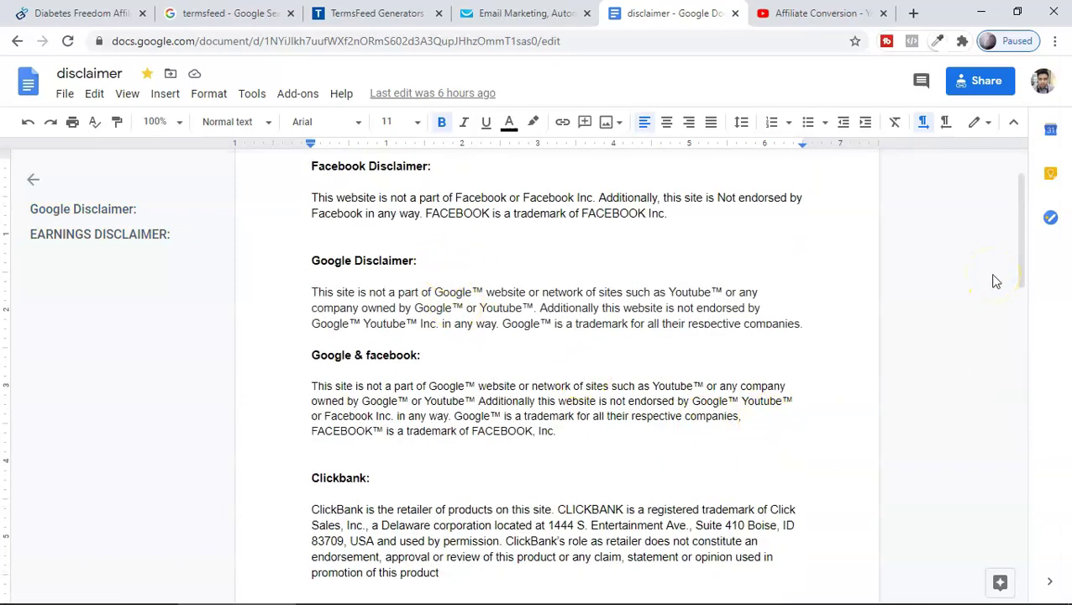
click(819, 13)
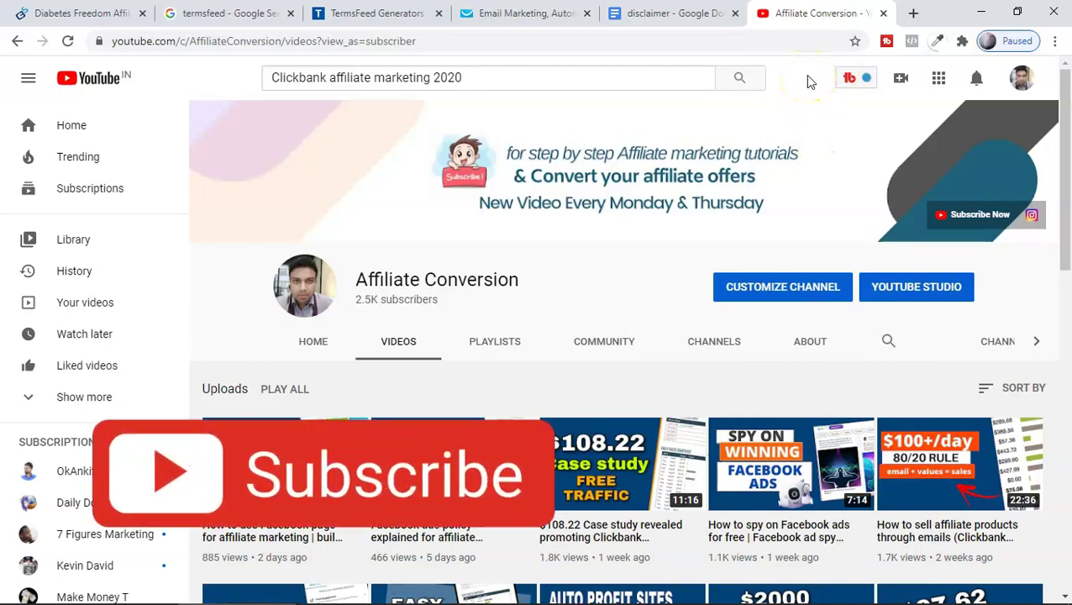
- Browse the YouTube channel's uploaded videos, then return to the GetResponse landing-page editor
scroll(740, 252, down, 3)
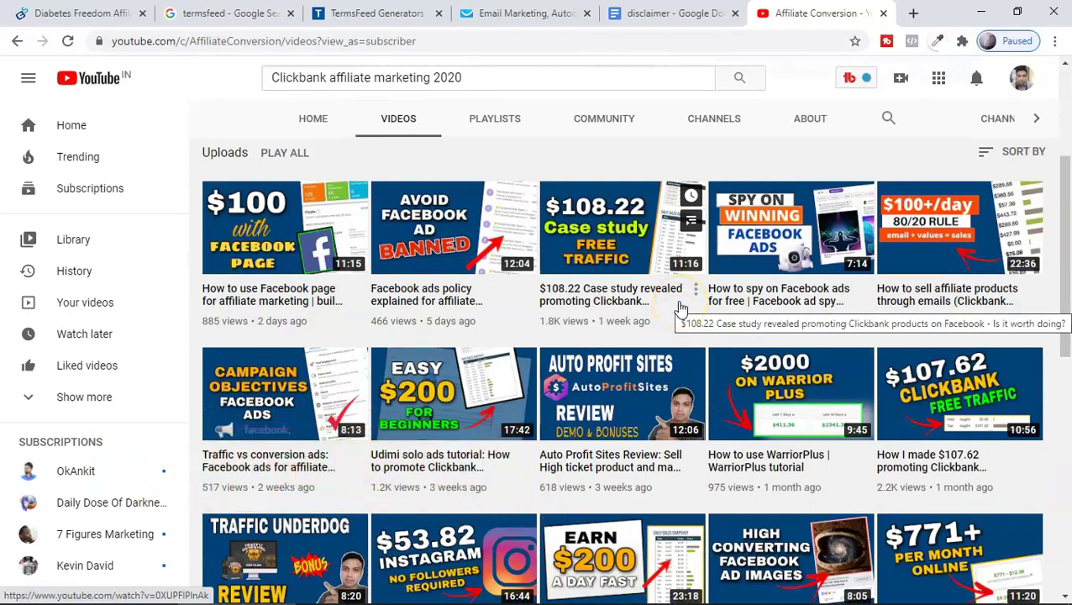
scroll(664, 394, down, 3)
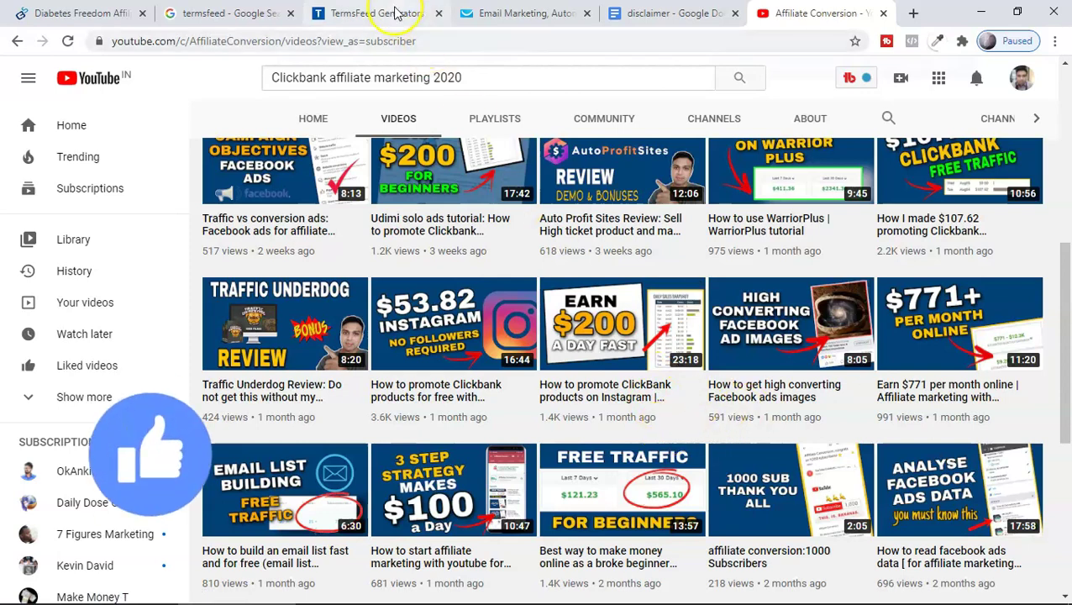
click(496, 10)
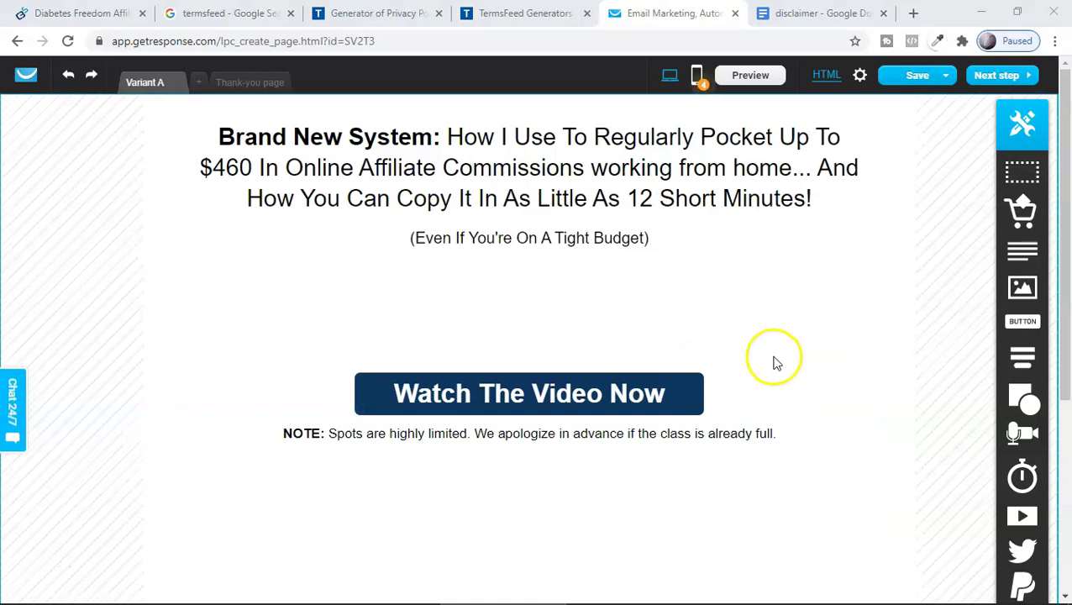
- Place the 'Place your text here.' block under the NOTE line with its text selected for replacing
scroll(246, 306, down, 3)
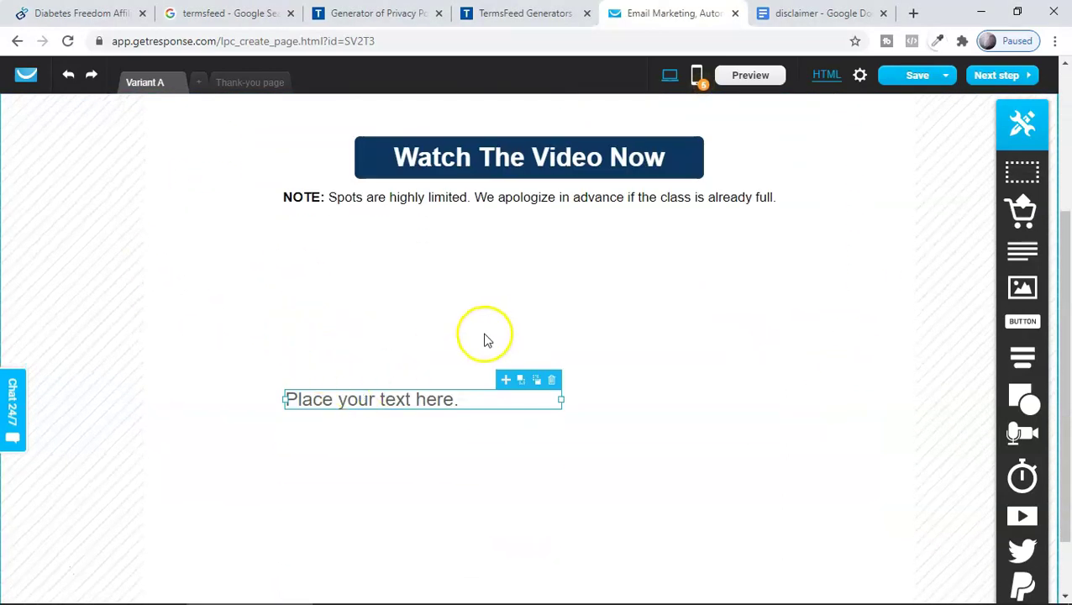
drag(438, 399, 402, 377)
double_click(401, 375)
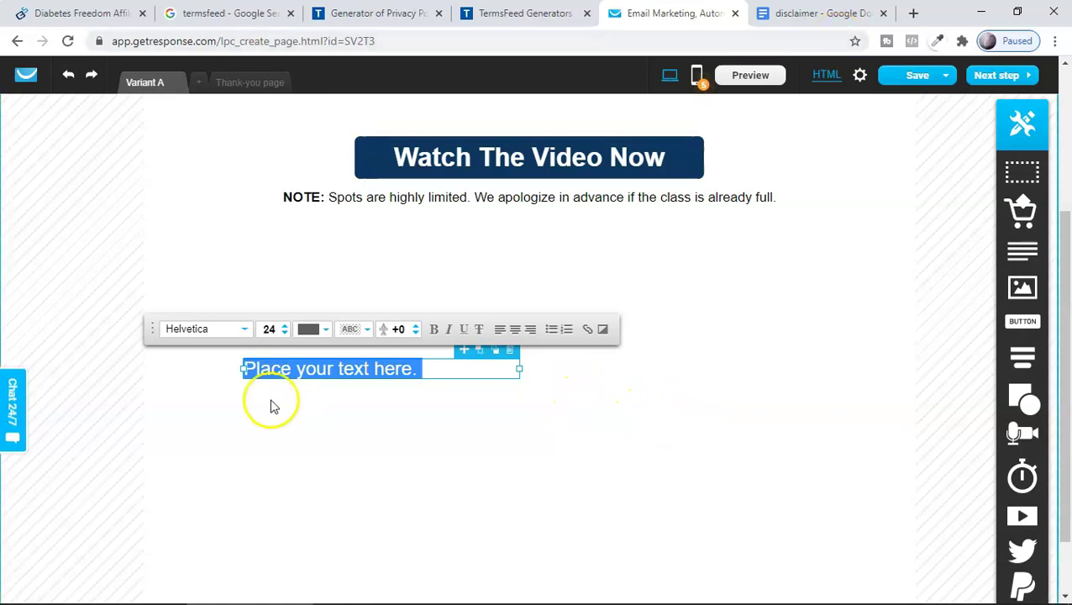
click(781, 15)
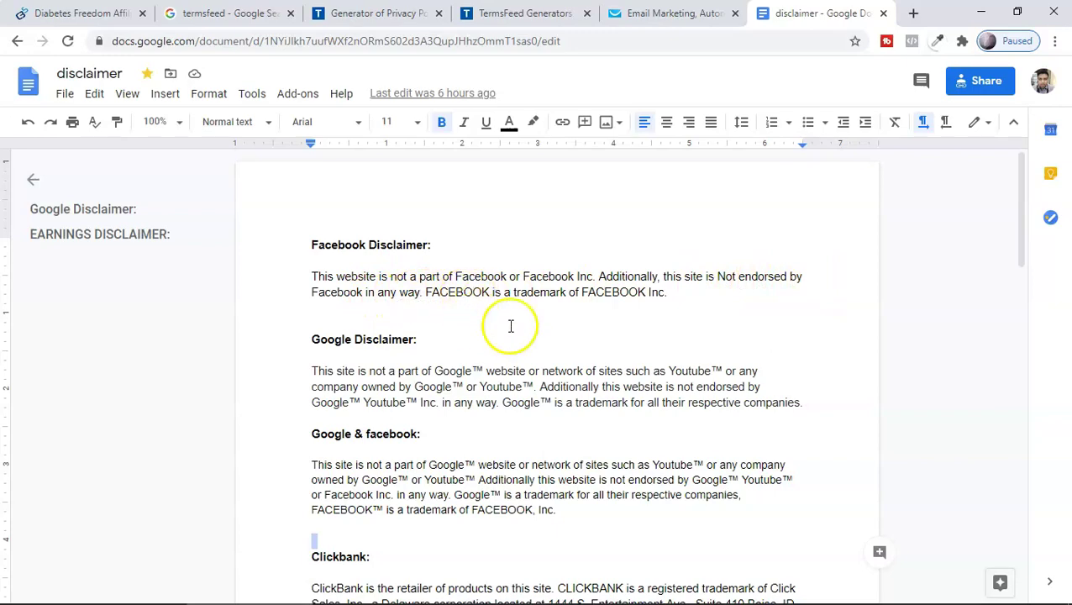
- Copy the Facebook Disclaimer paragraph from the disclaimer document and return to GetResponse
triple_click(669, 290)
key(ctrl+c)
scroll(496, 210, down, 3)
scroll(550, 328, up, 3)
click(939, 308)
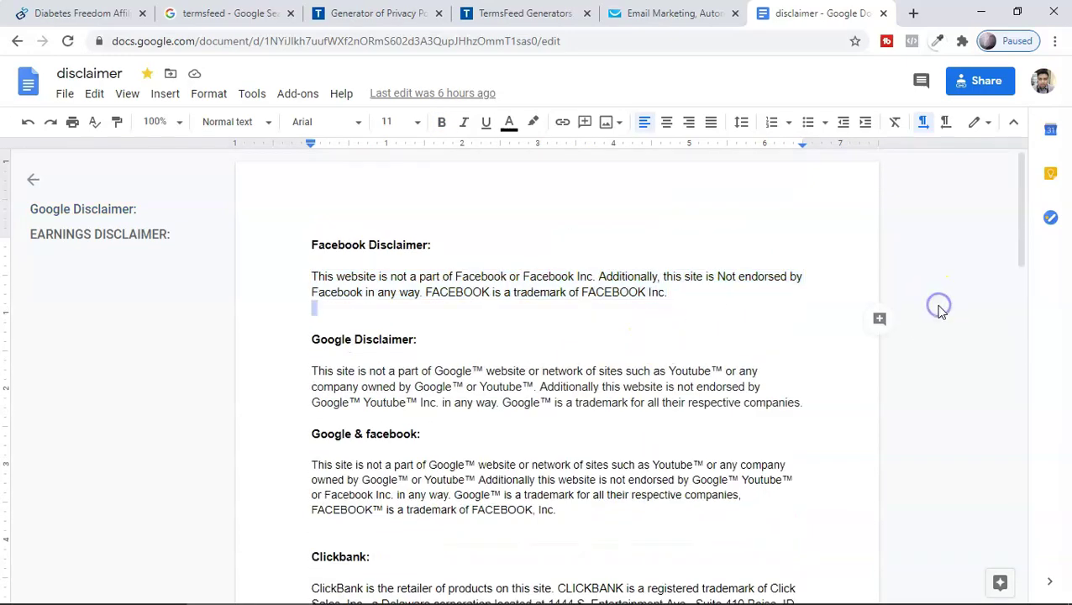
click(662, 13)
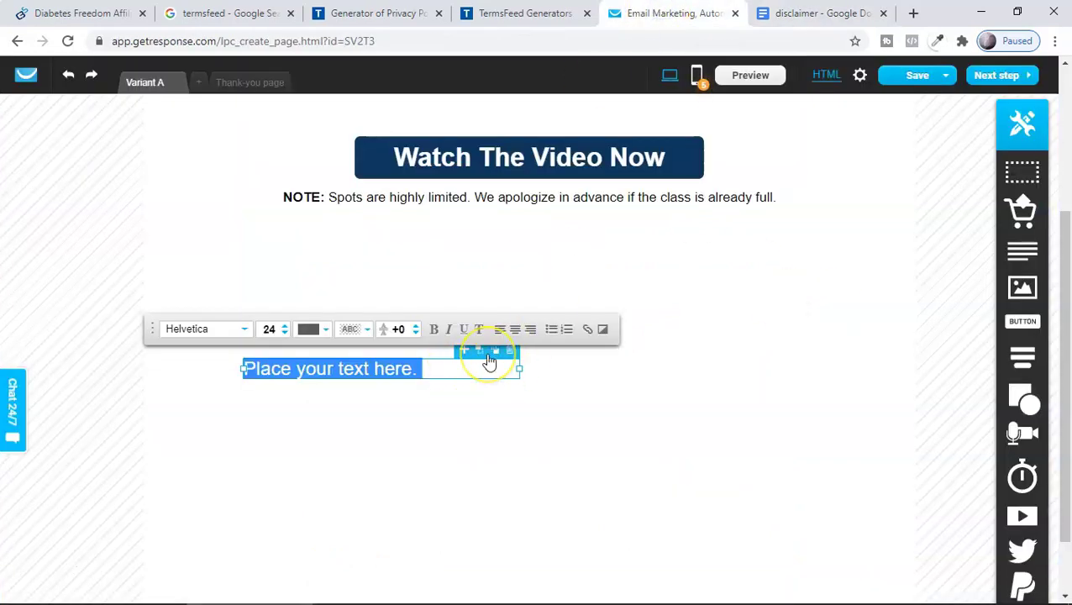
- Paste the Facebook disclaimer into the placeholder block, widen the box and shift it down-left
key(ctrl+v)
drag(519, 369, 892, 376)
click(607, 468)
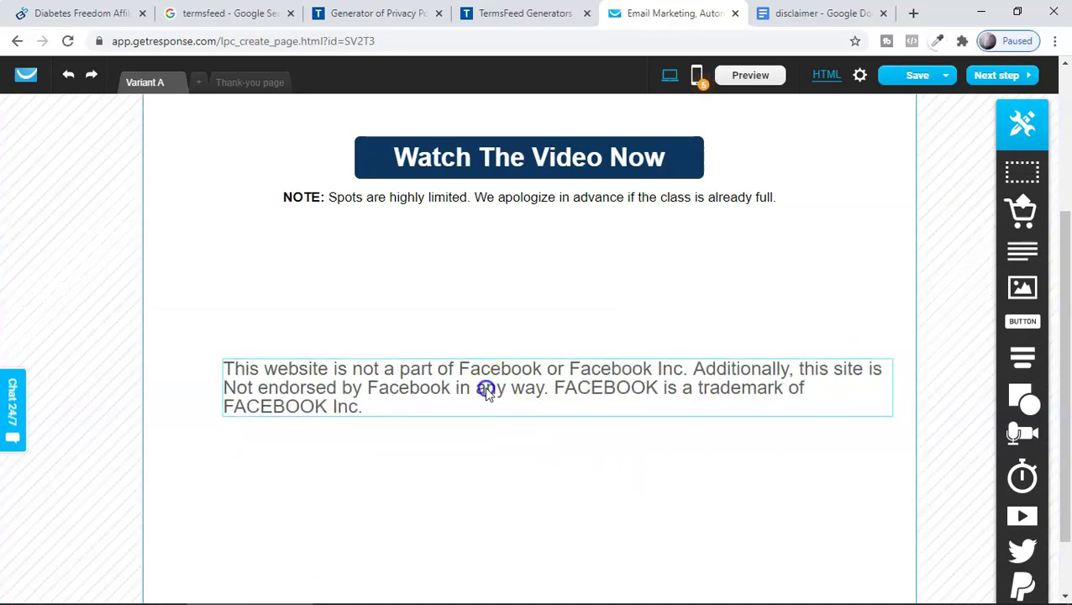
drag(484, 386, 468, 418)
double_click(471, 418)
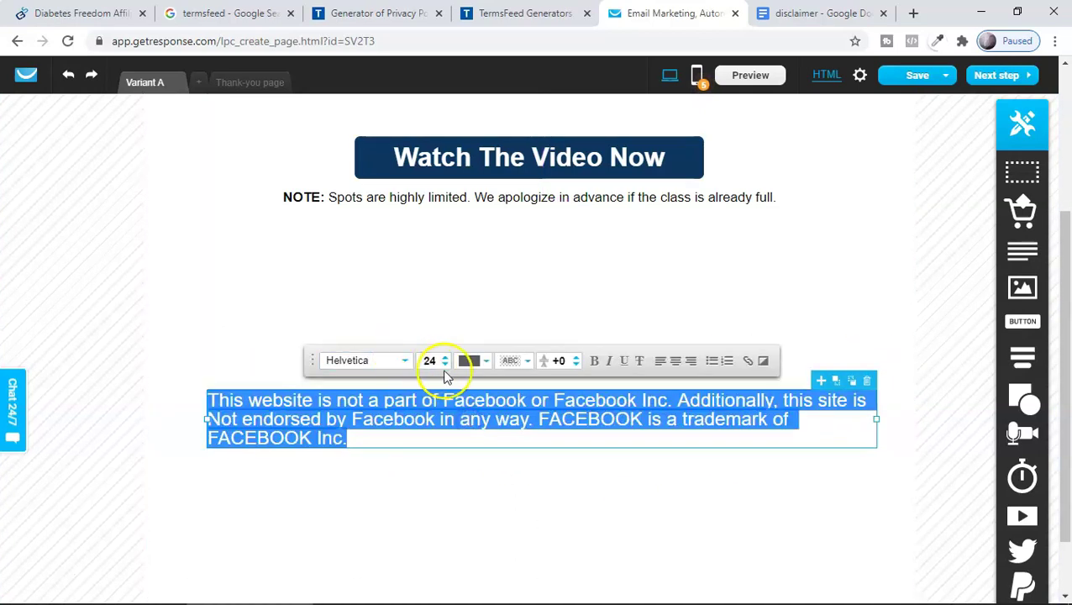
- Set the disclaimer text to size 18, centre it, and move the block about 60 px lower
click(445, 365)
click(445, 366)
click(445, 365)
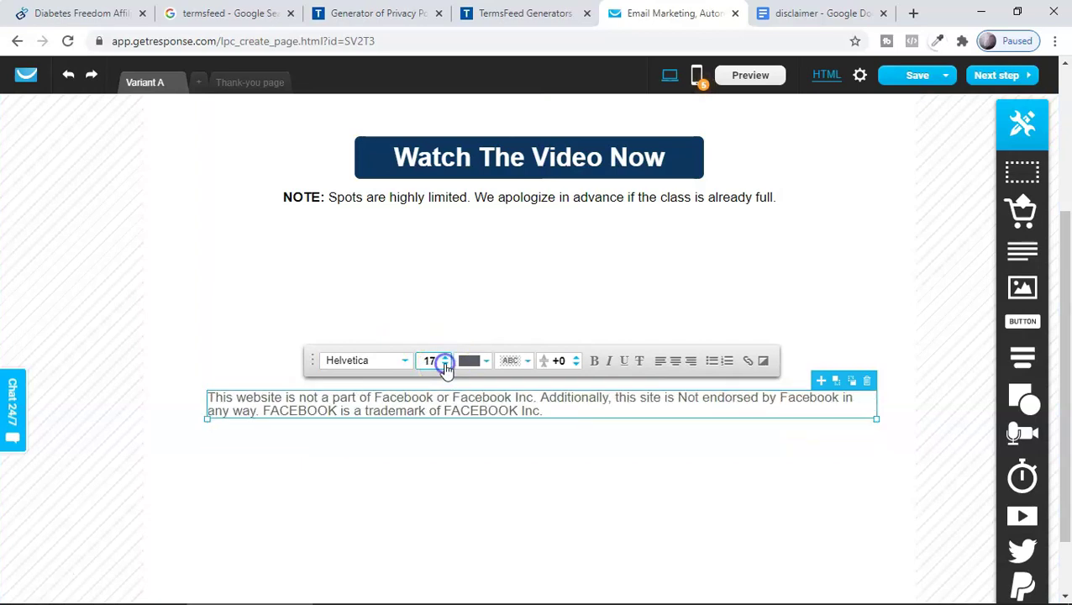
click(674, 360)
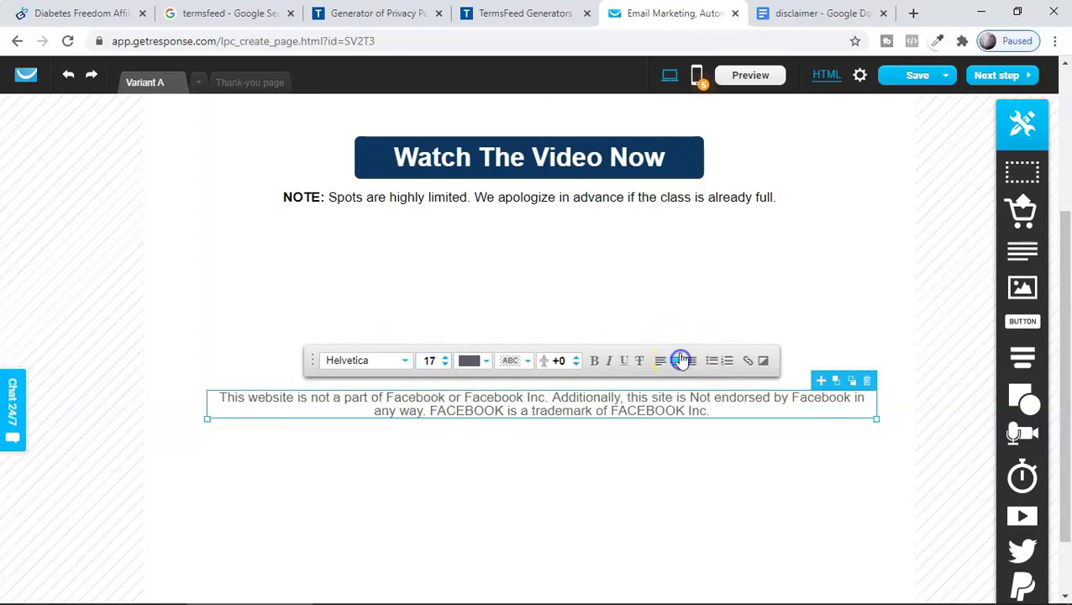
click(645, 496)
drag(670, 412, 661, 460)
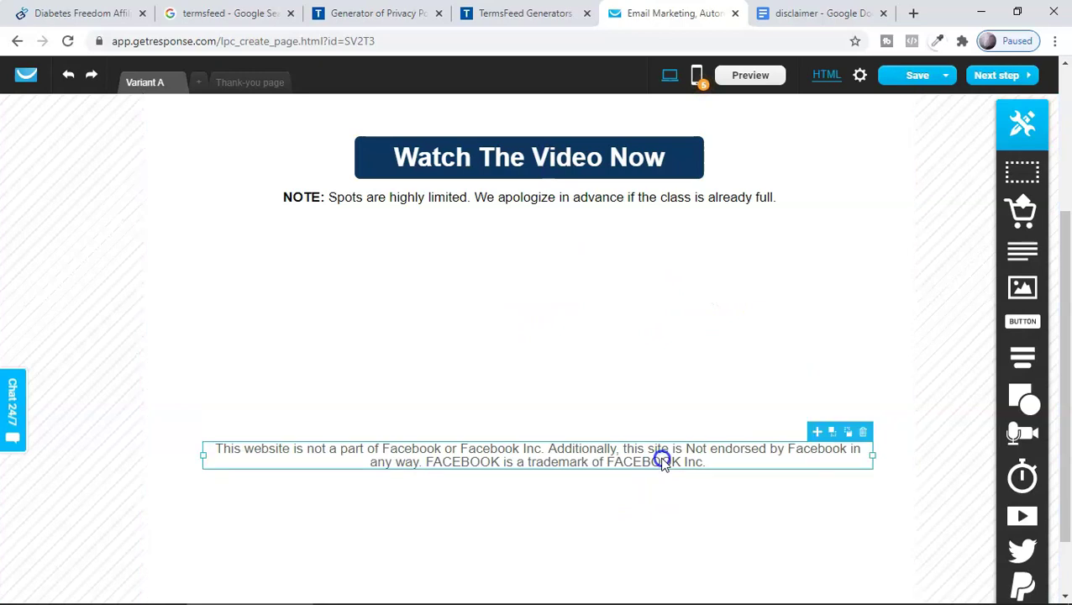
double_click(661, 465)
scroll(642, 420, down, 1)
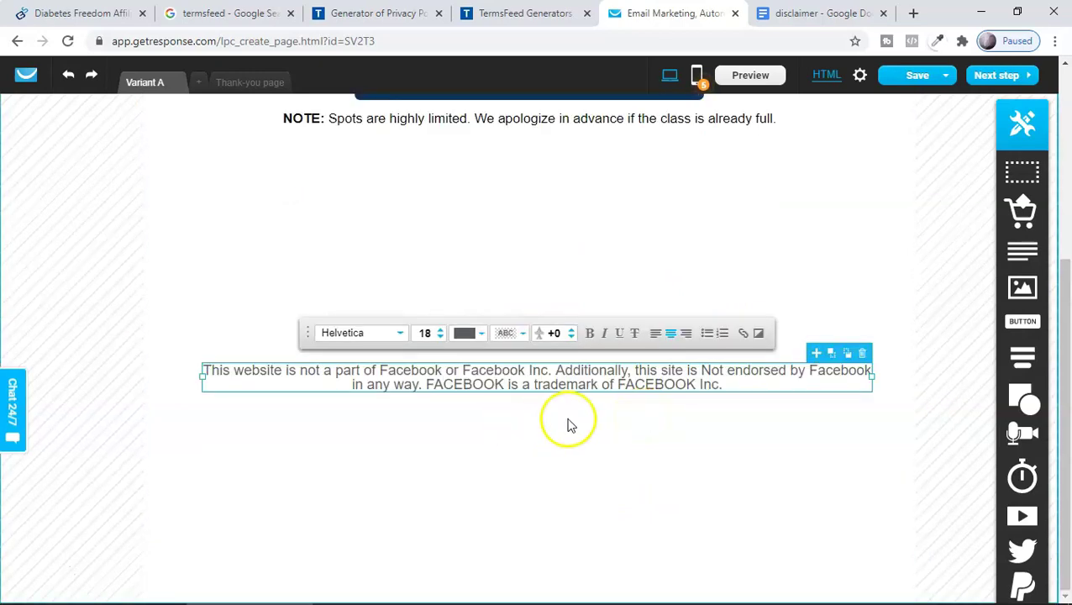
- Select the Google Disclaimer paragraph in the document and check it against the landing page
click(798, 13)
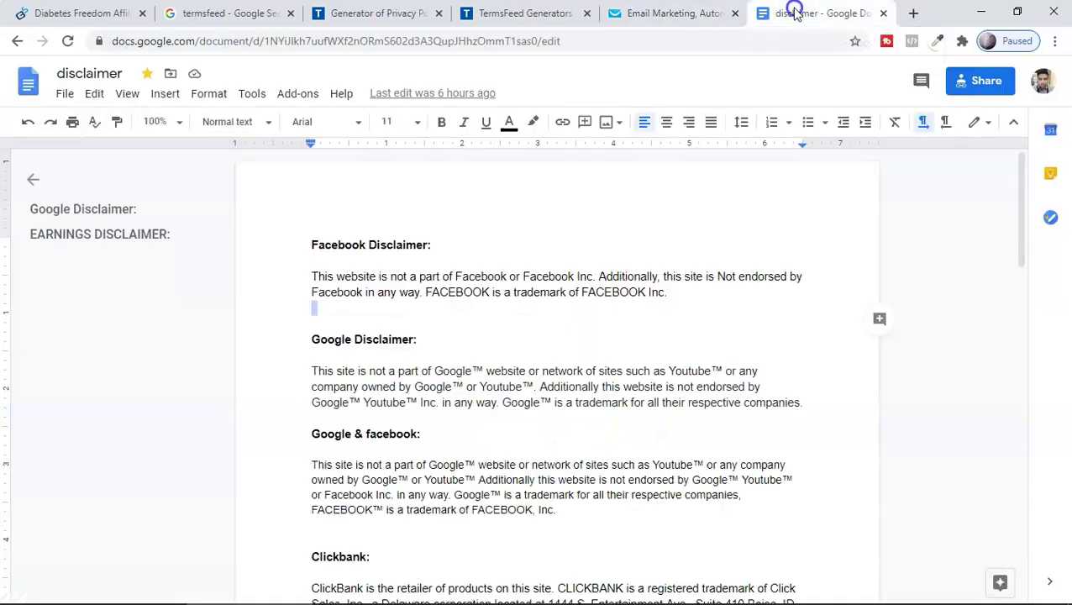
click(487, 371)
scroll(401, 388, down, 2)
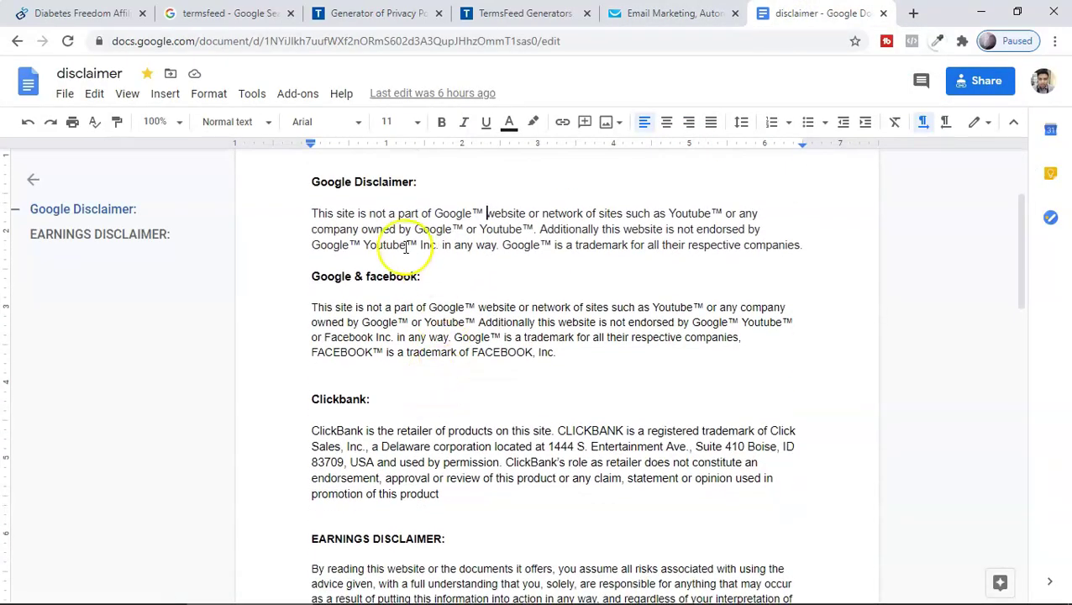
scroll(454, 354, up, 1)
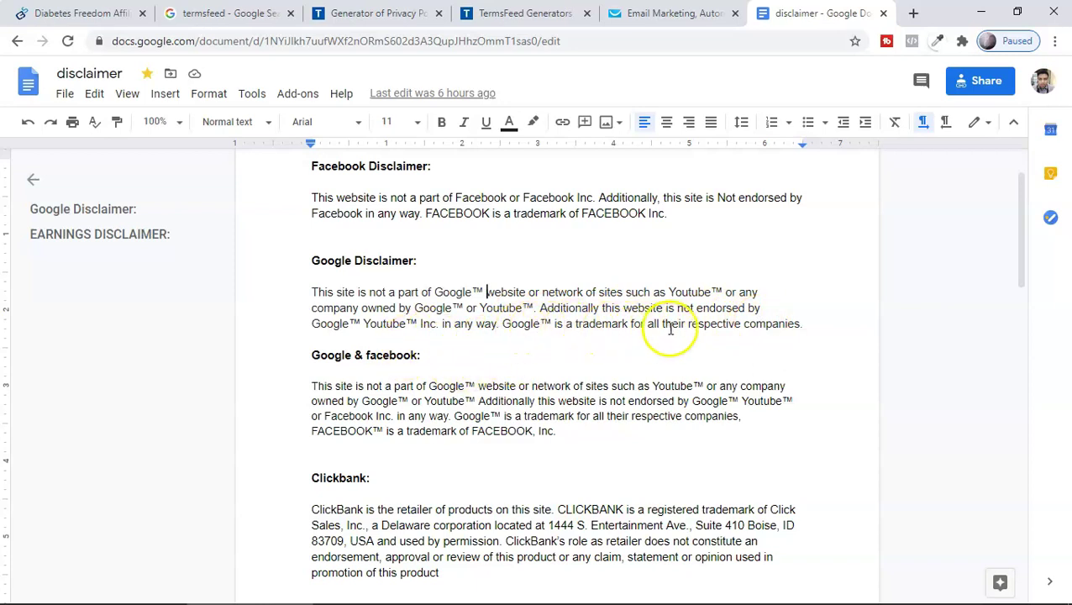
drag(807, 328, 337, 285)
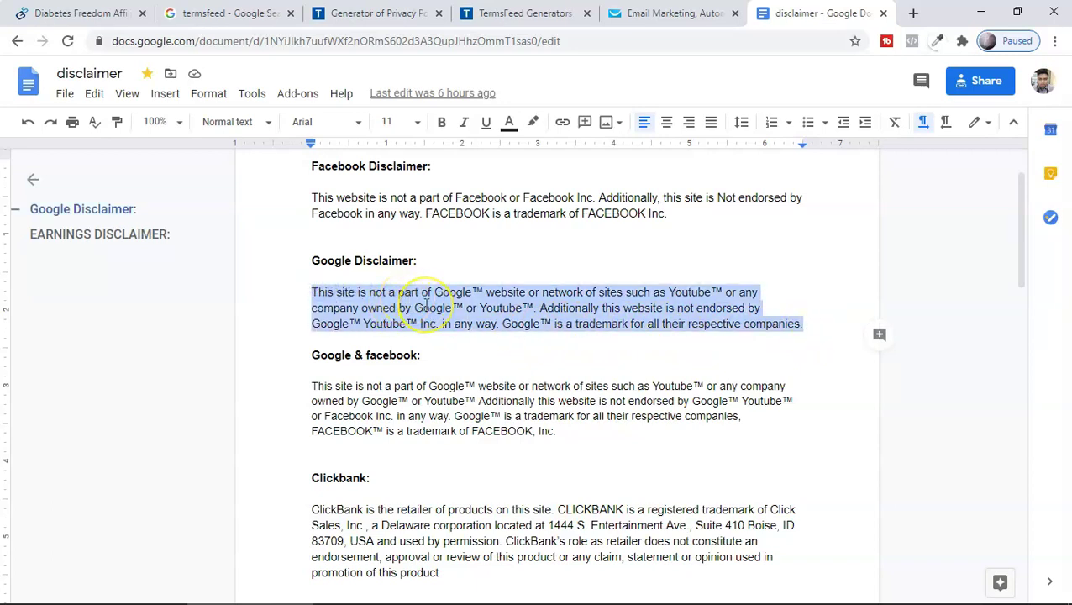
click(672, 13)
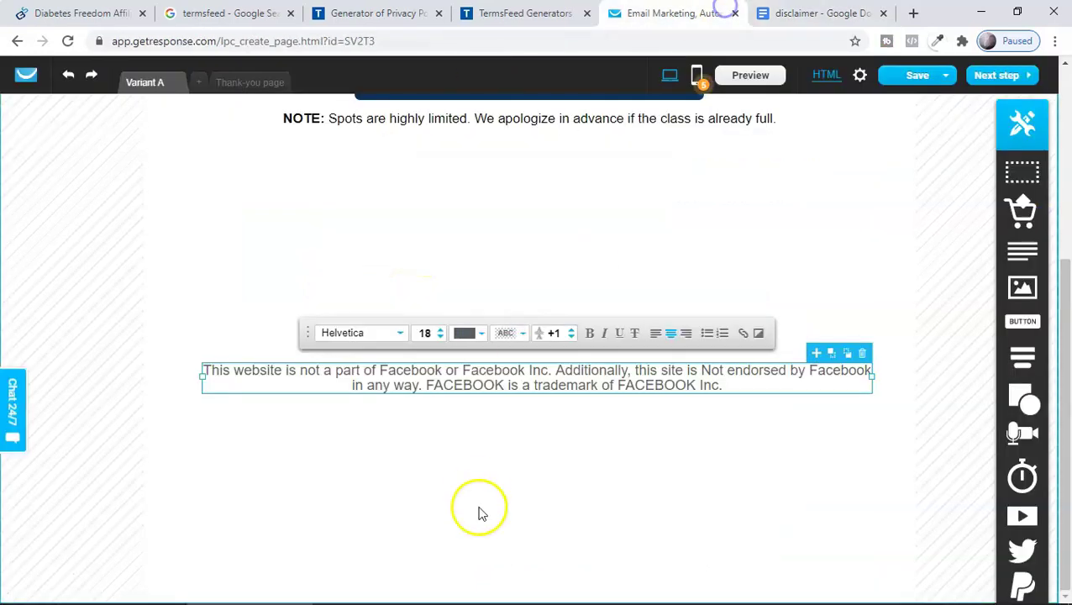
scroll(630, 370, up, 2)
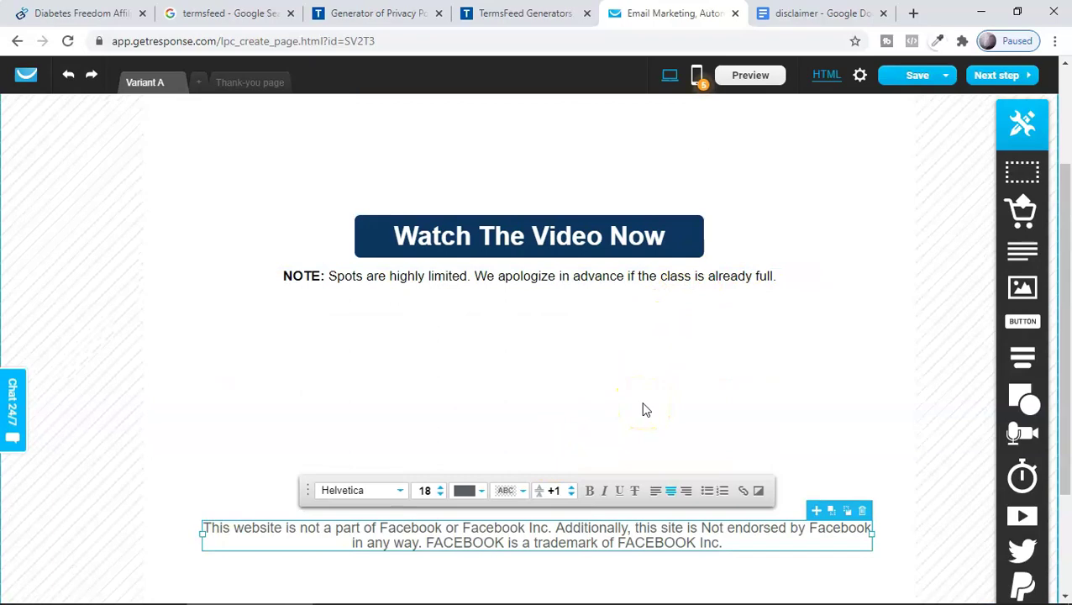
scroll(643, 409, down, 1)
- Copy the Google & facebook disclaimer paragraph from the document
click(813, 14)
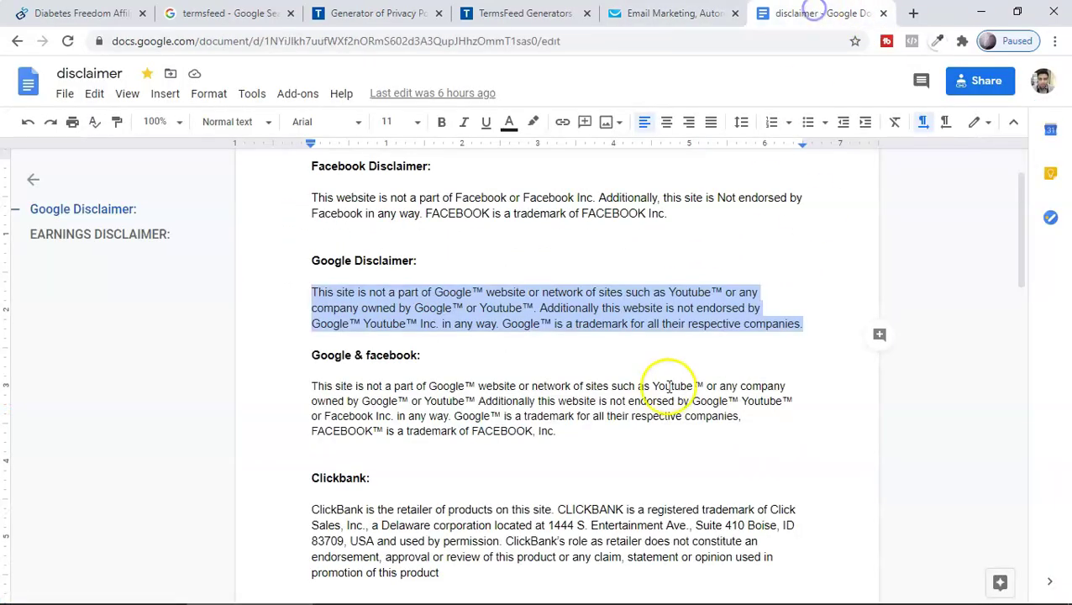
scroll(561, 386, down, 2)
scroll(546, 374, up, 1)
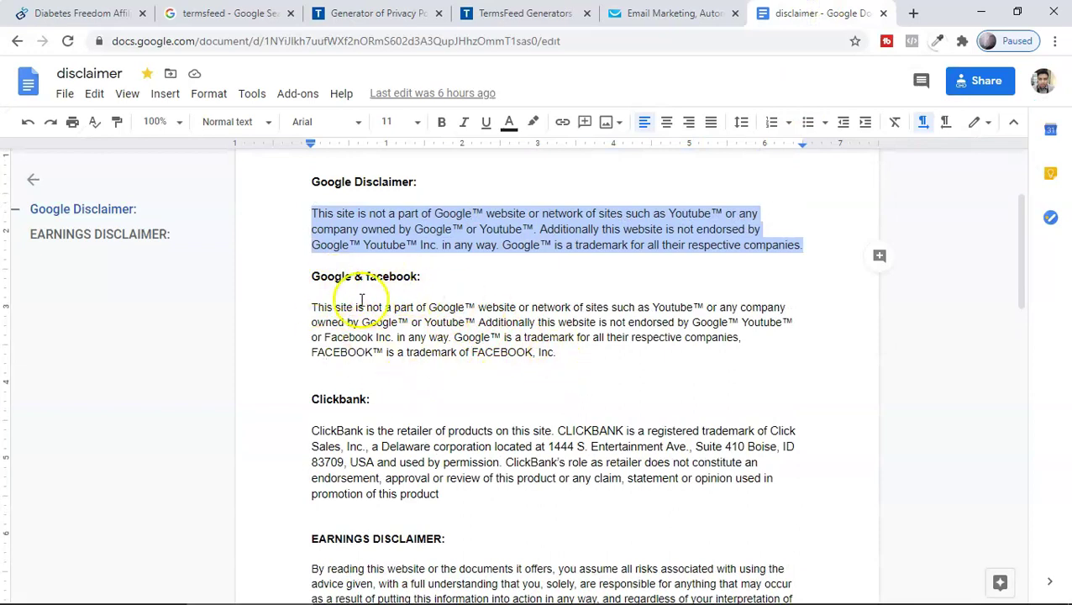
drag(311, 309, 591, 364)
right_click(556, 336)
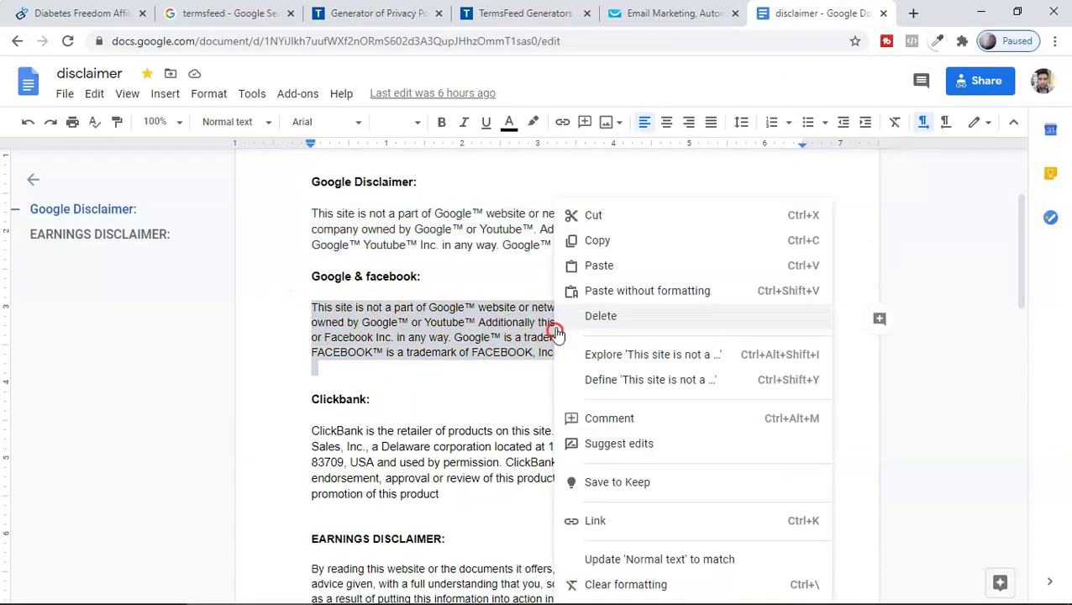
click(597, 240)
- Replace the old Facebook disclaimer text with the pasted Google & Facebook disclaimer
click(642, 13)
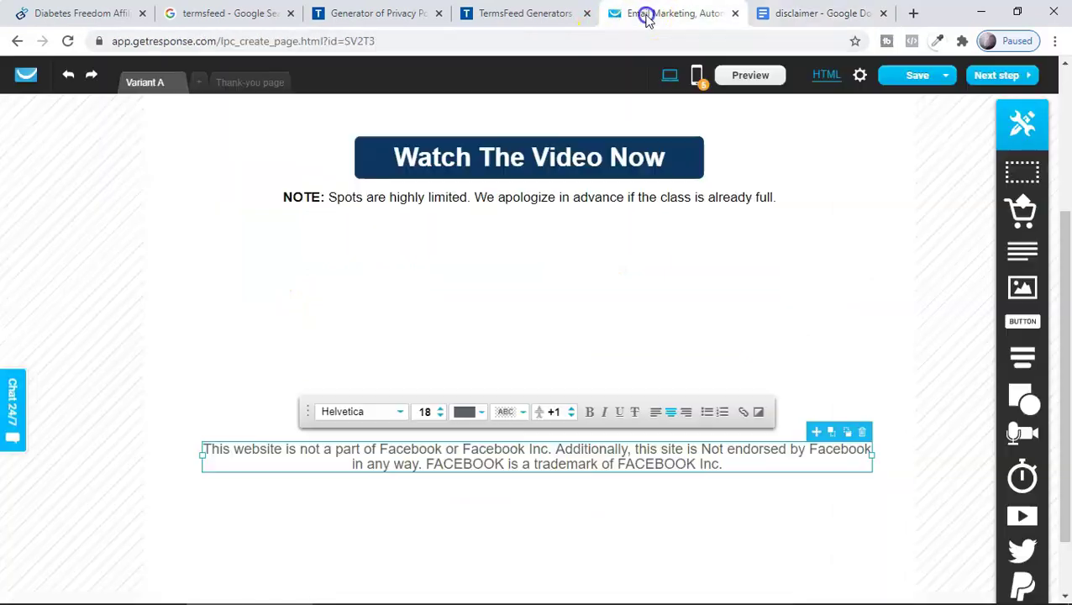
drag(723, 450, 724, 462)
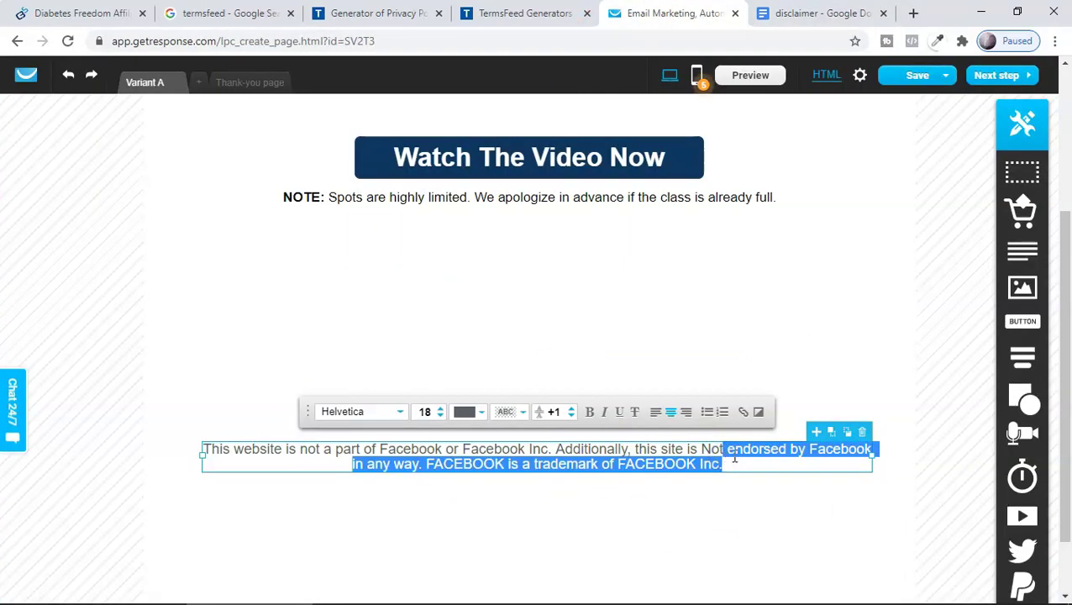
key(ctrl+a)
key(ctrl+v)
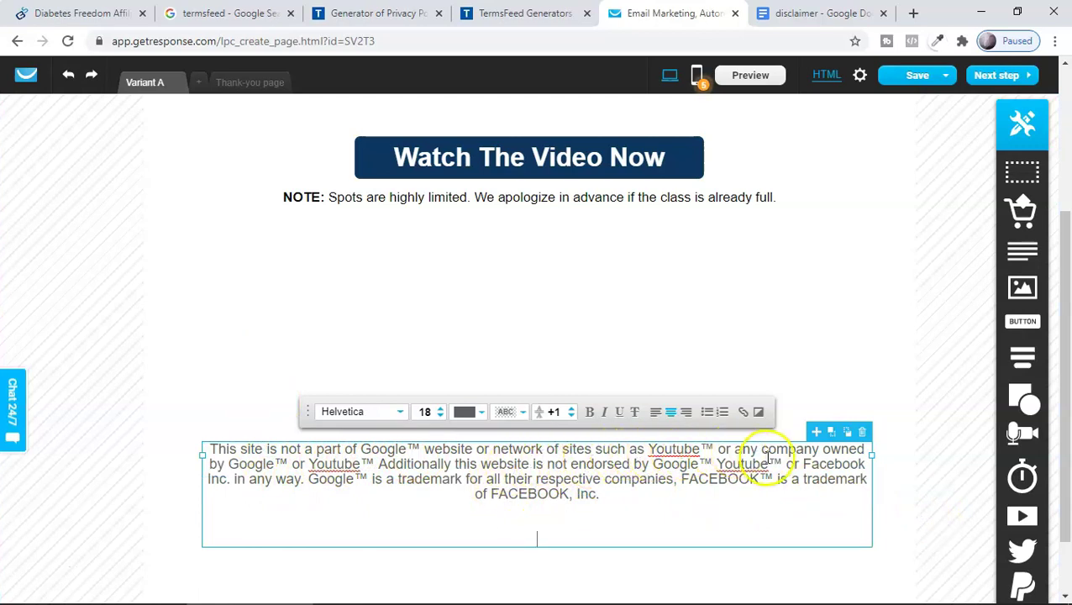
- Raise the line spacing by 3 steps and widen the box so the text spans three lines
click(571, 408)
click(571, 409)
click(571, 408)
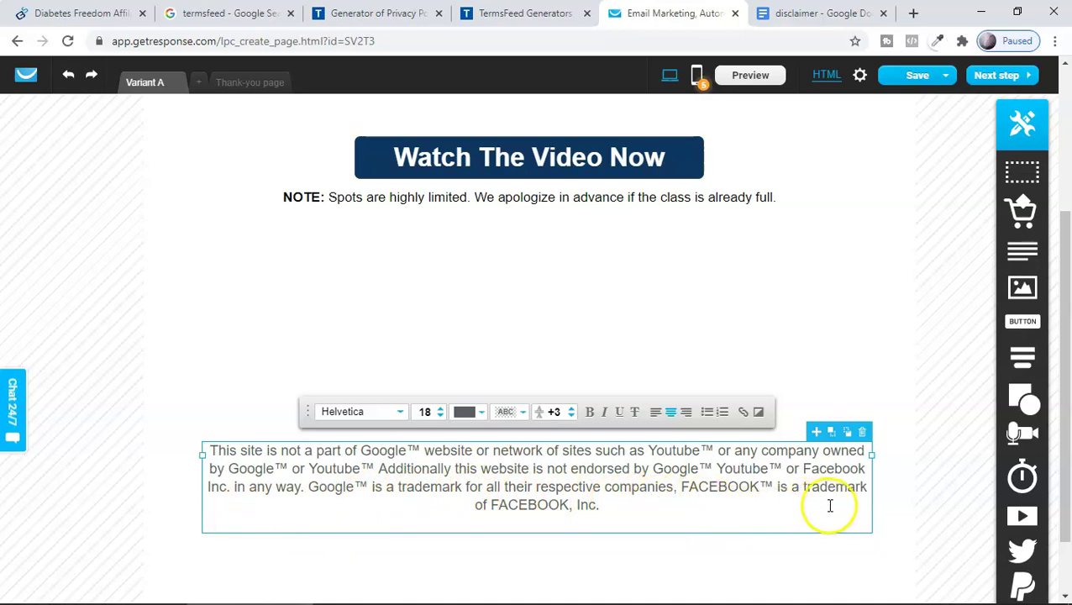
drag(871, 454, 900, 455)
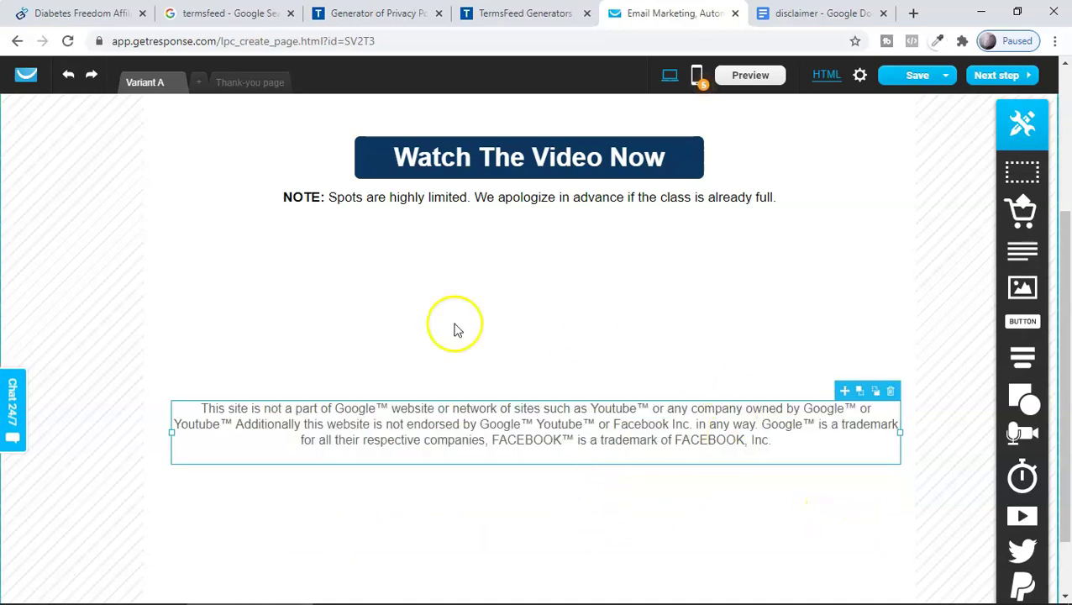
scroll(576, 462, up, 3)
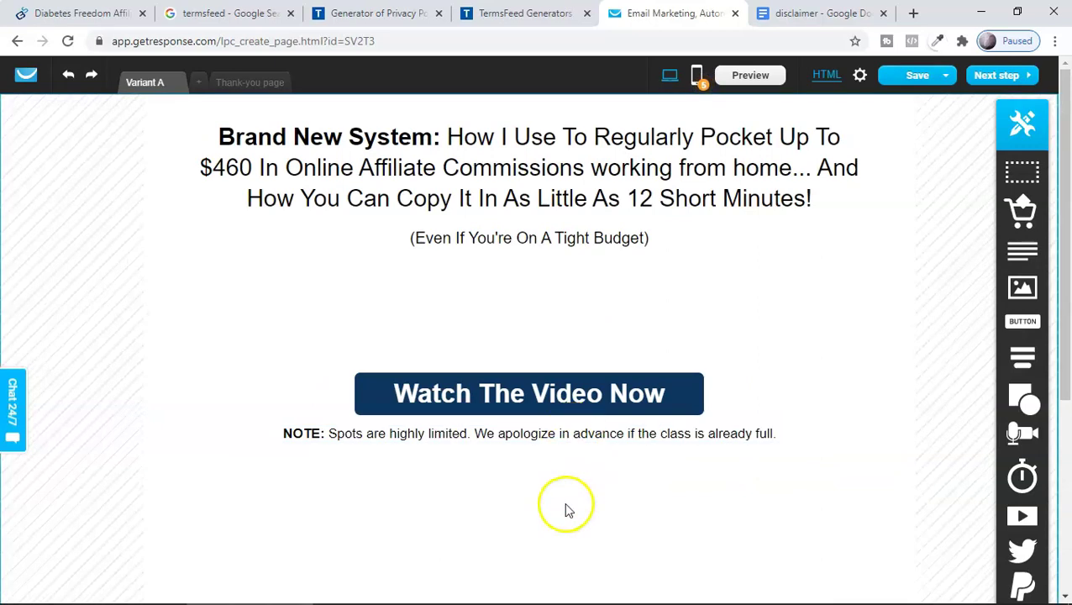
scroll(567, 507, down, 4)
scroll(566, 510, up, 1)
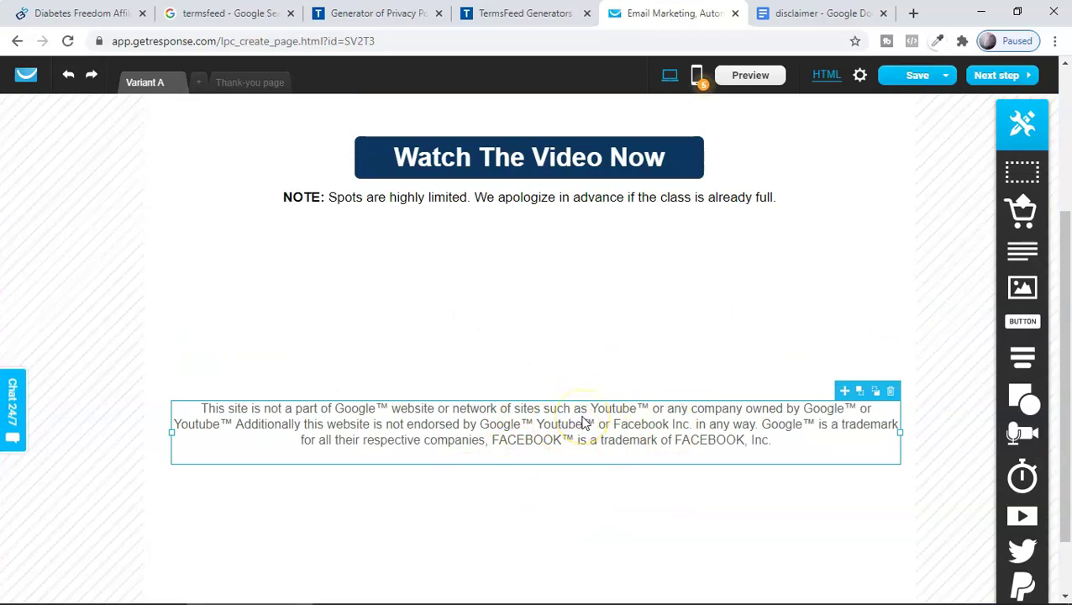
- Copy the ClickBank disclaimer paragraph and start editing the GetResponse disclaimer text box
click(800, 10)
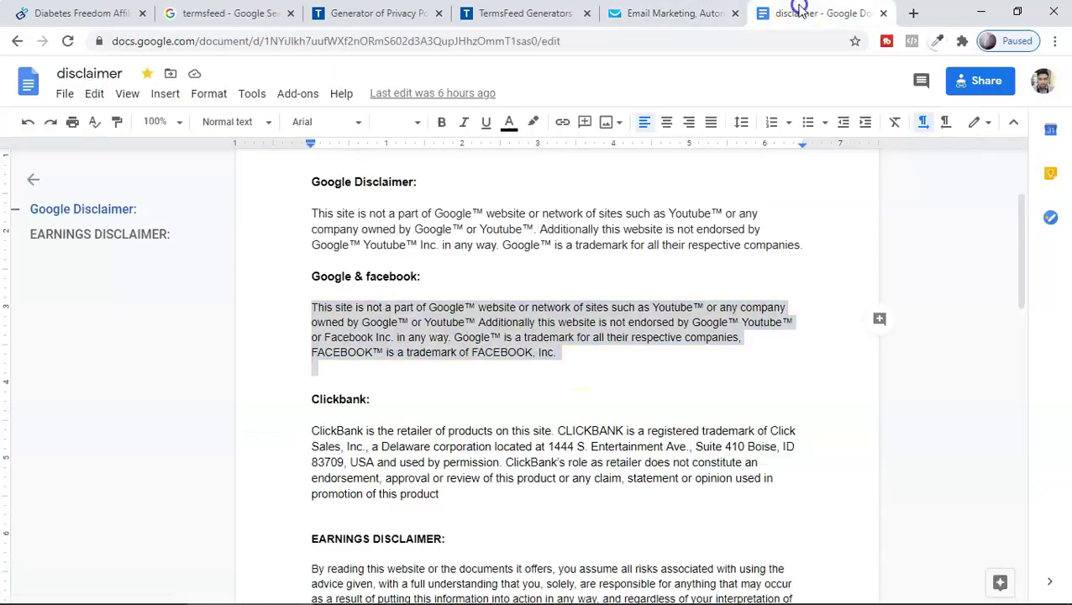
scroll(437, 420, down, 3)
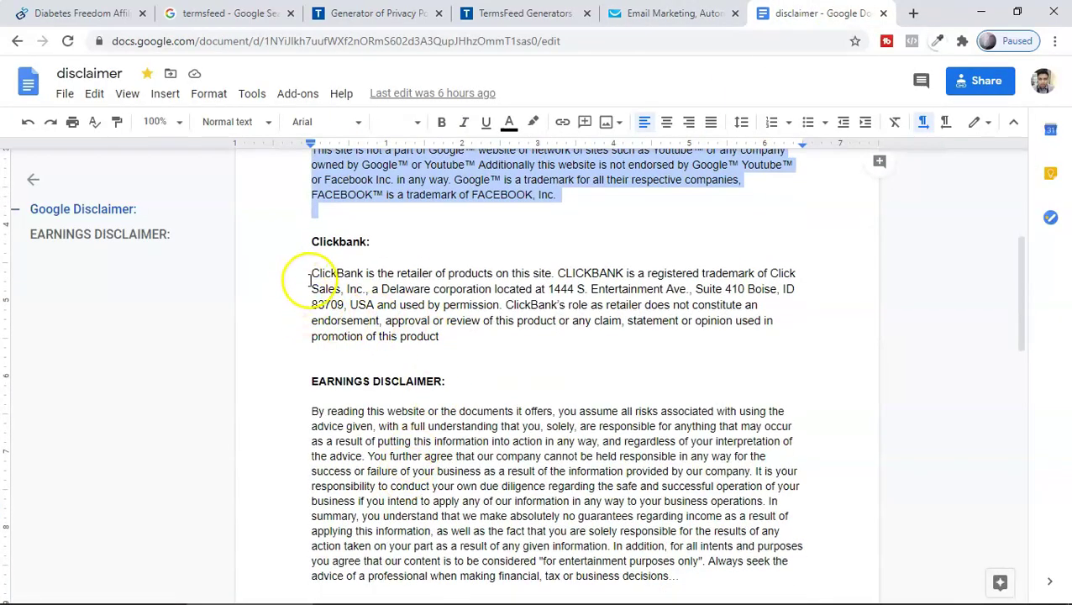
click(313, 277)
drag(318, 280, 457, 338)
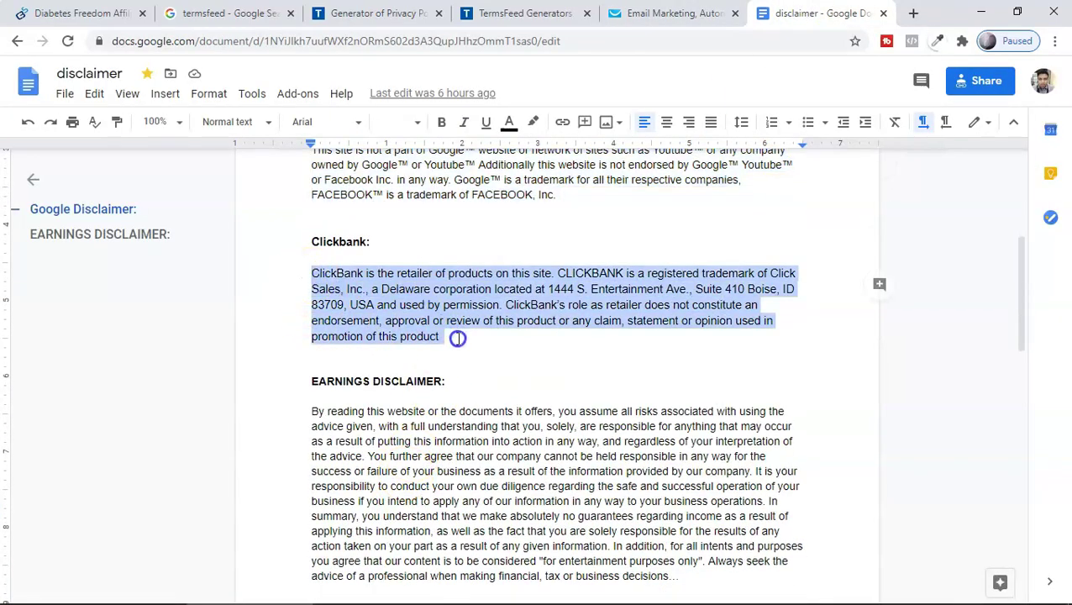
right_click(485, 281)
click(522, 237)
click(646, 10)
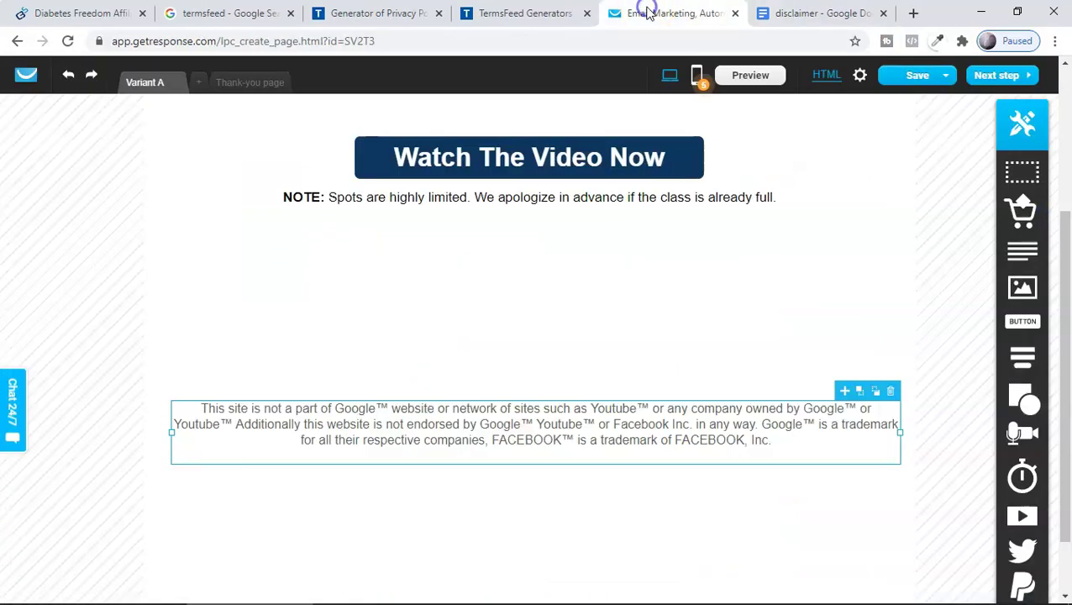
click(782, 437)
- Paste the ClickBank paragraph on a new line below the Google disclaimer, then widen and centre the box
click(774, 440)
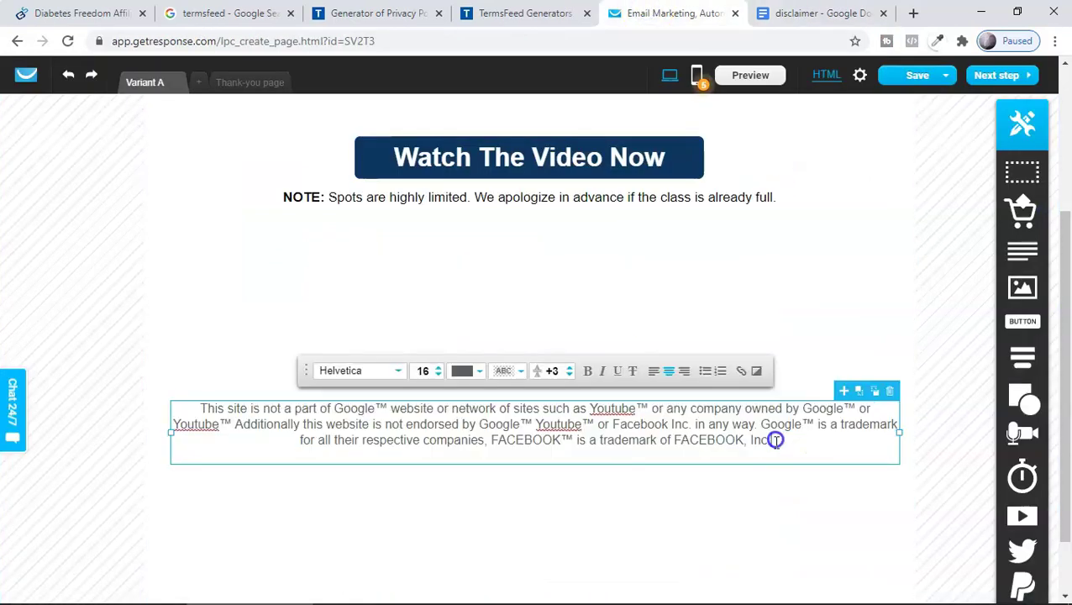
key(Return)
key(ctrl+v)
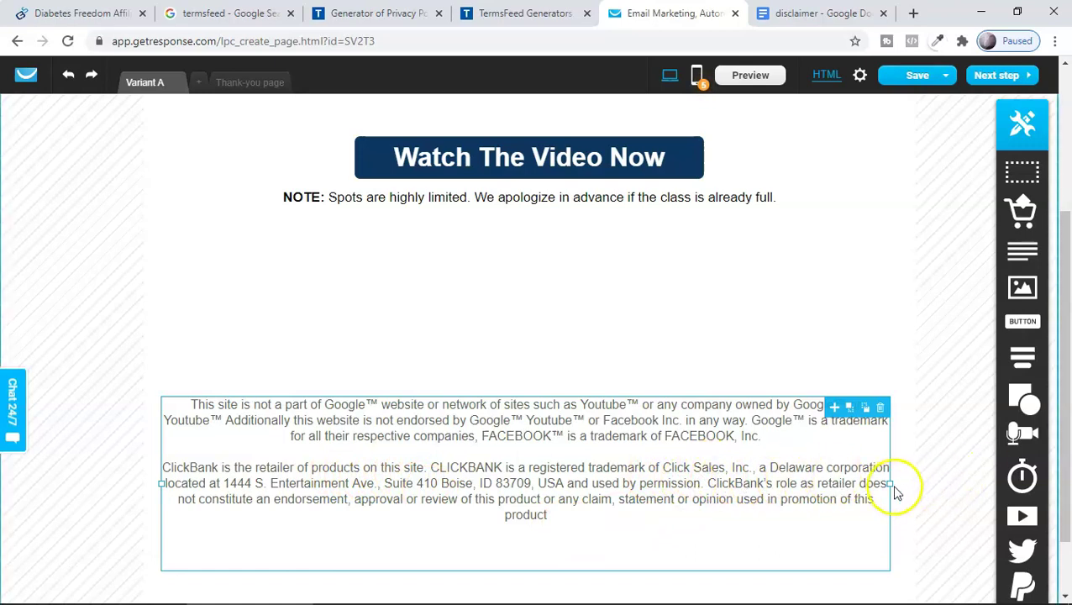
drag(890, 483, 912, 472)
drag(634, 433, 634, 452)
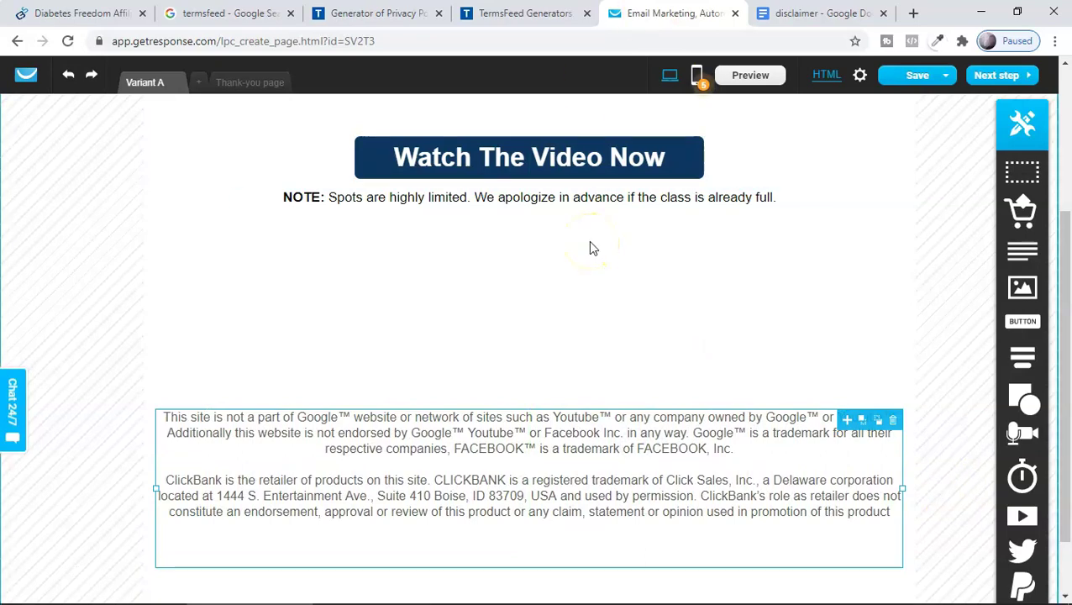
key(ctrl+Tab)
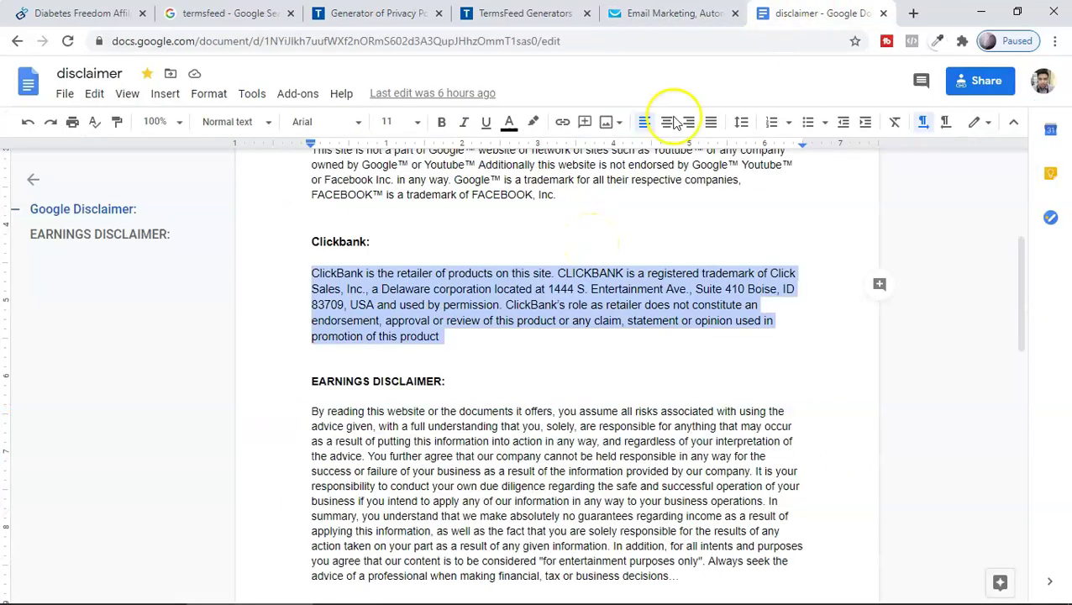
- Copy the Earnings Disclaimer paragraph from the Google Doc
scroll(470, 361, down, 3)
scroll(482, 361, up, 3)
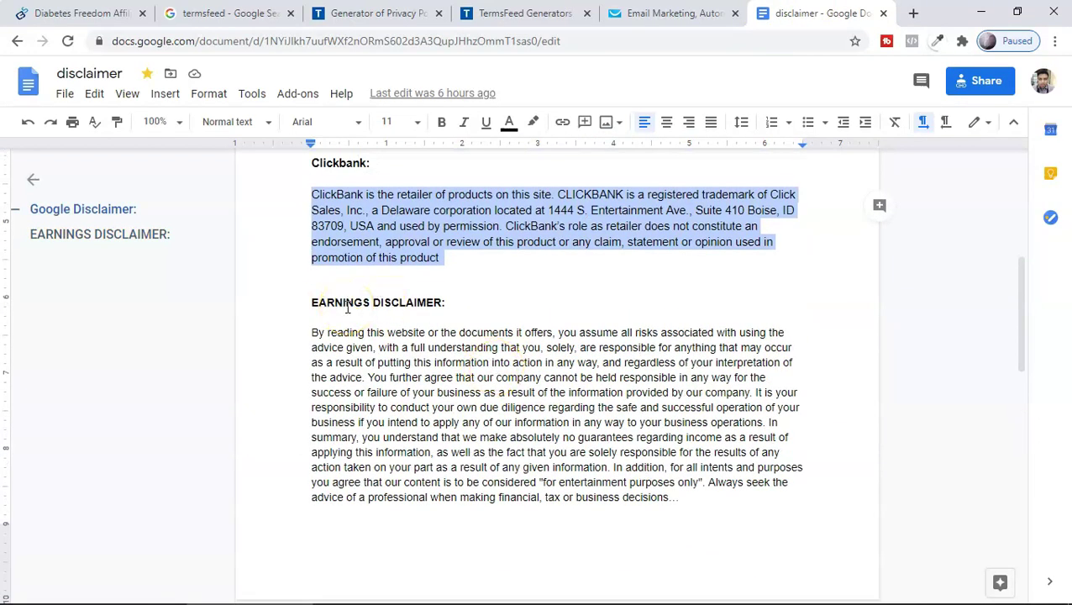
key(ctrl+shift+Tab)
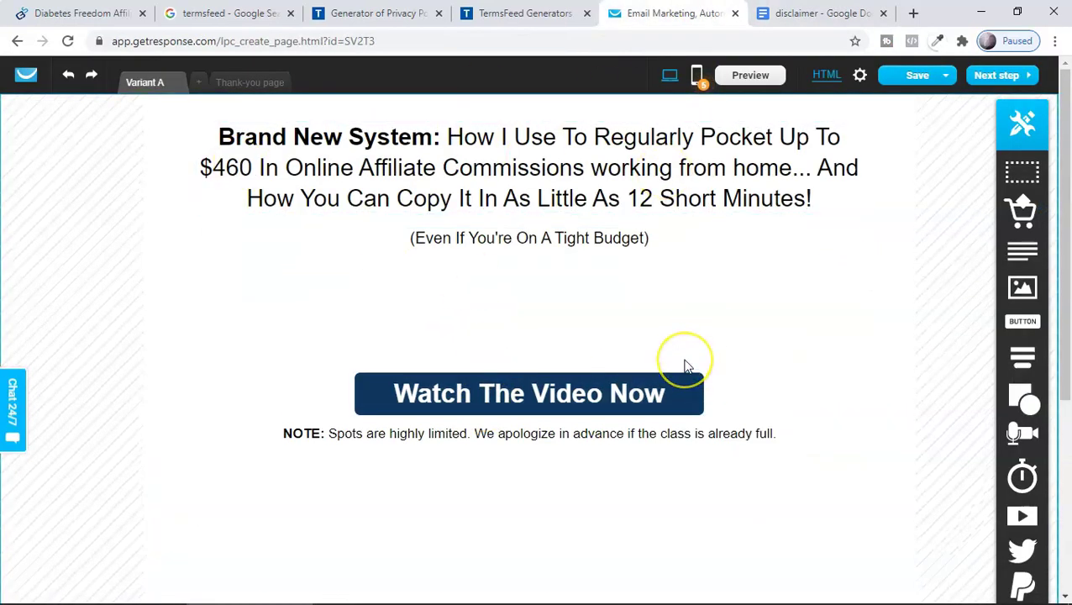
scroll(685, 369, down, 4)
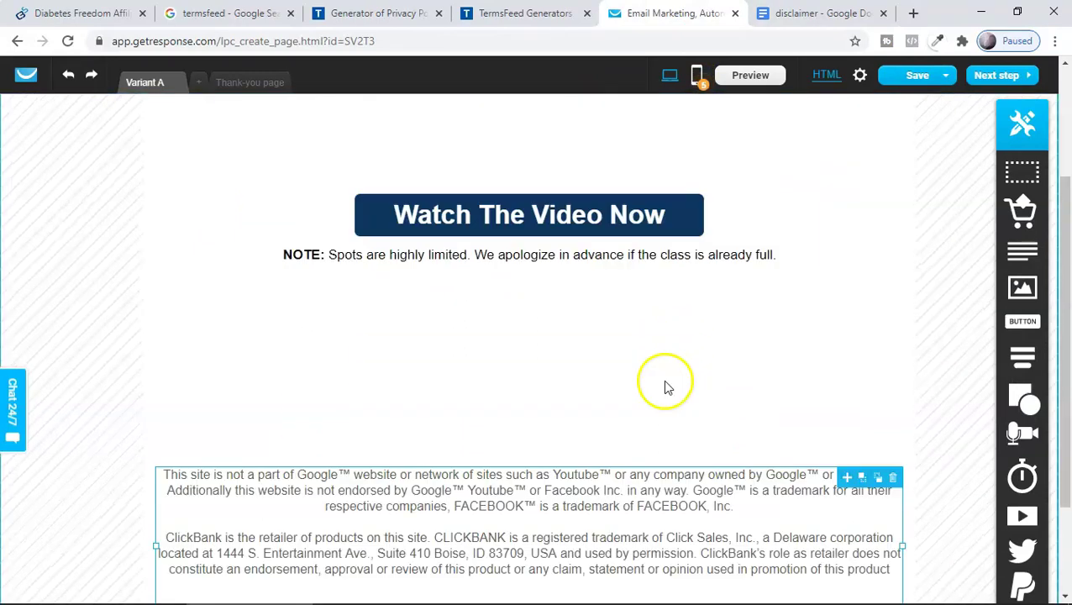
click(805, 12)
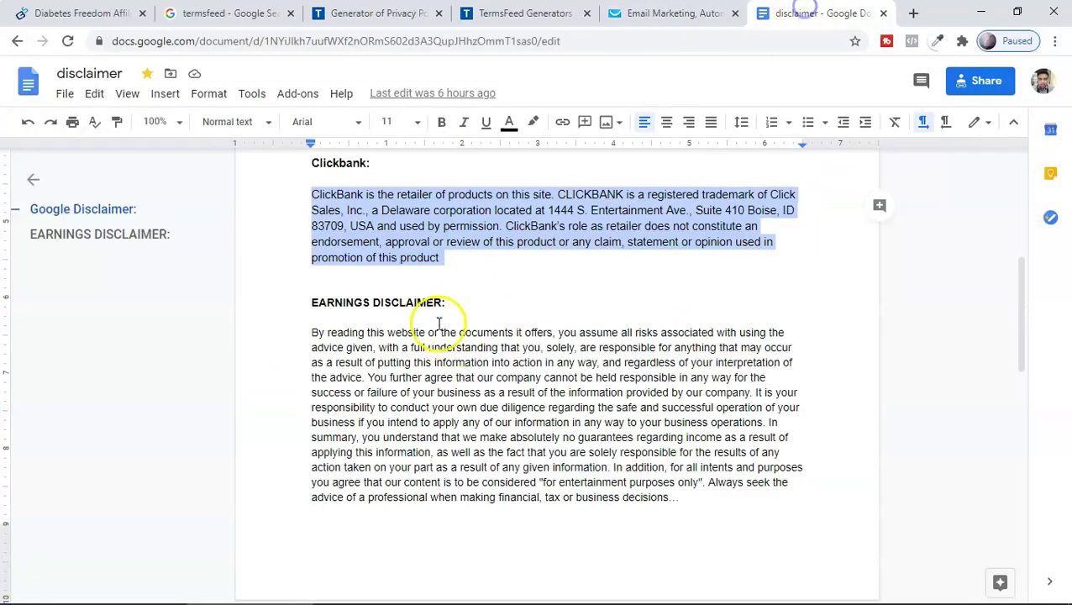
drag(310, 333, 699, 504)
right_click(588, 403)
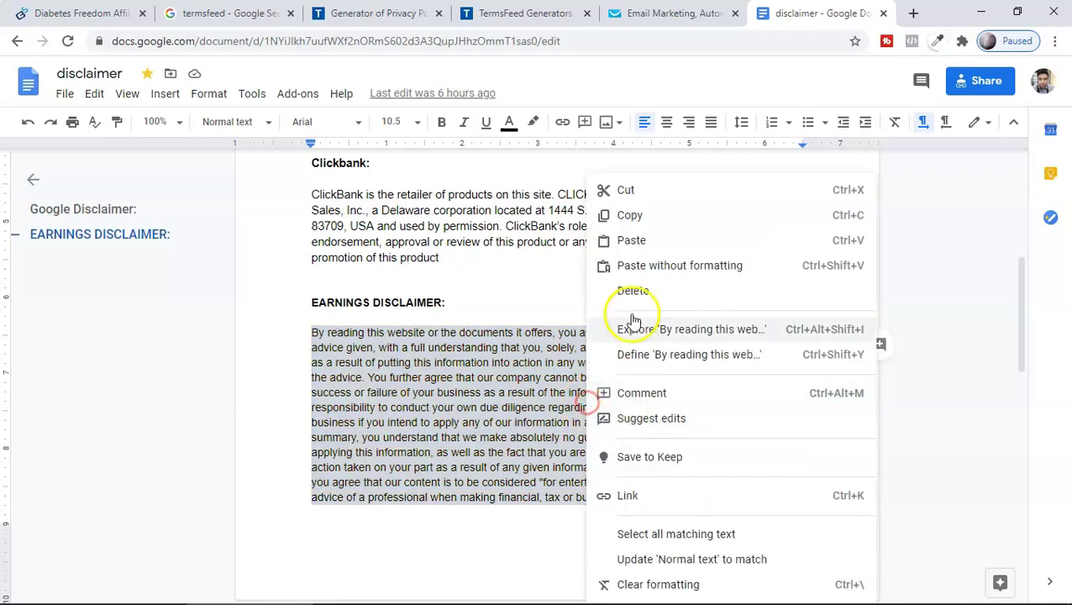
click(629, 212)
- Paste it into the GetResponse disclaimer box below the ClickBank paragraph and nudge the block up
click(646, 11)
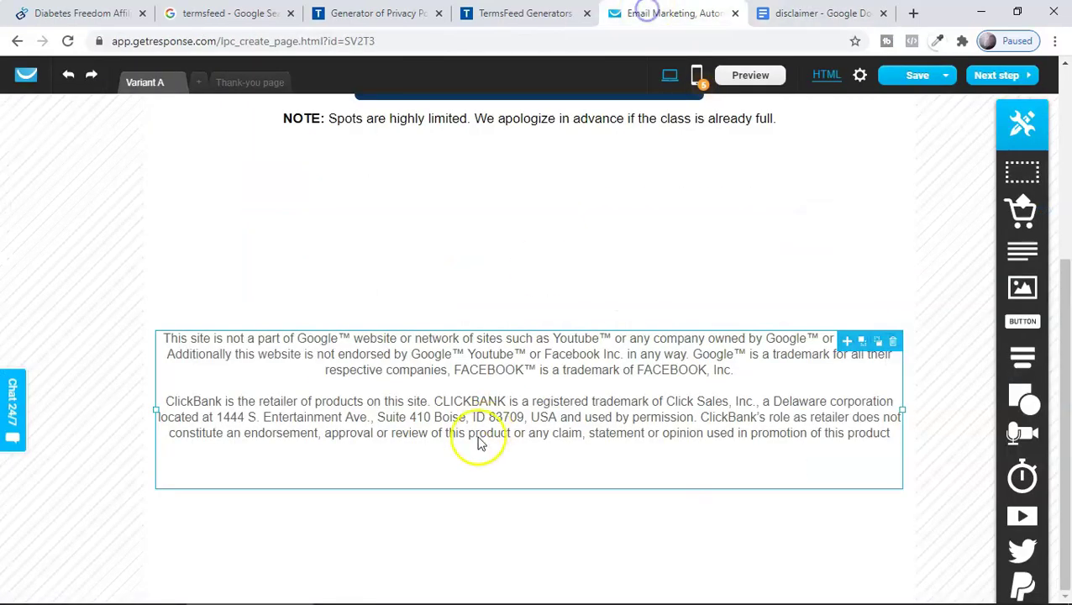
click(757, 451)
key(ctrl+a)
click(757, 451)
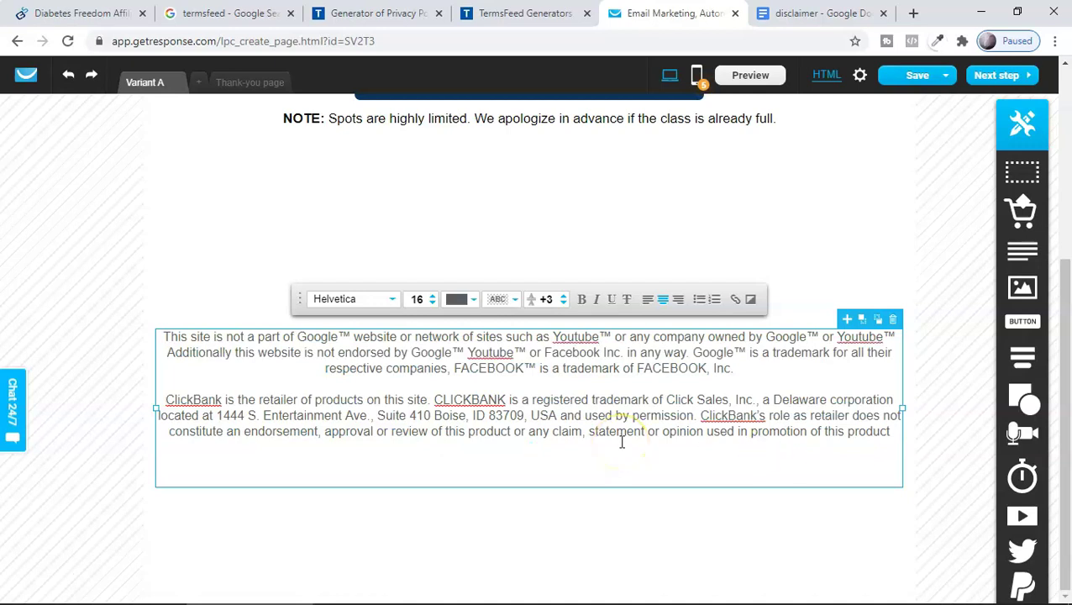
key(ctrl+v)
click(754, 256)
mouse_move(664, 377)
mouse_down()
mouse_move(665, 339)
mouse_move(664, 375)
mouse_up()
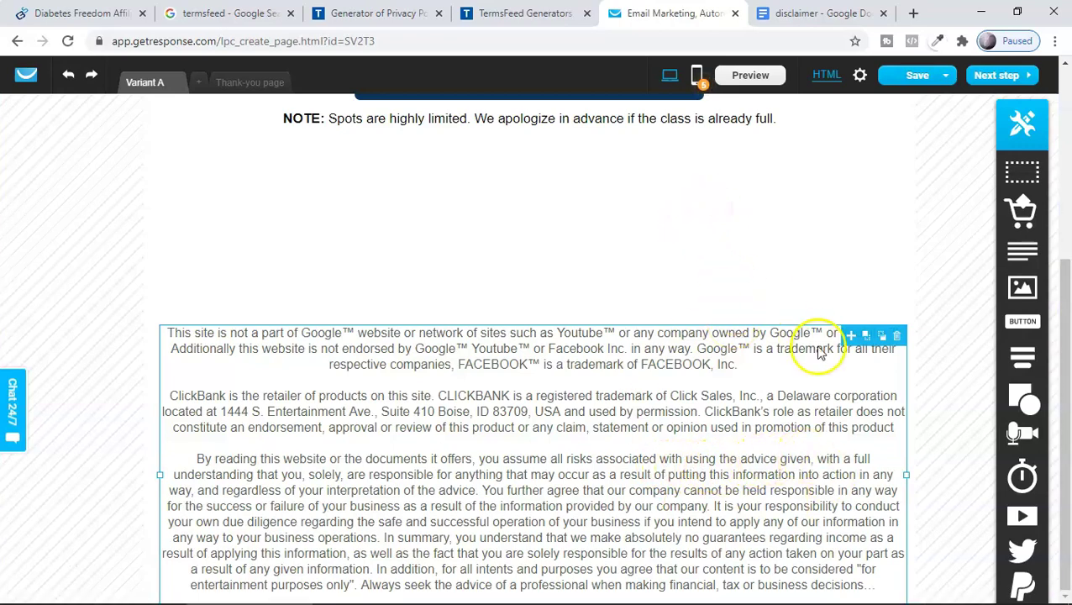
scroll(622, 206, up, 4)
key(ctrl+Tab)
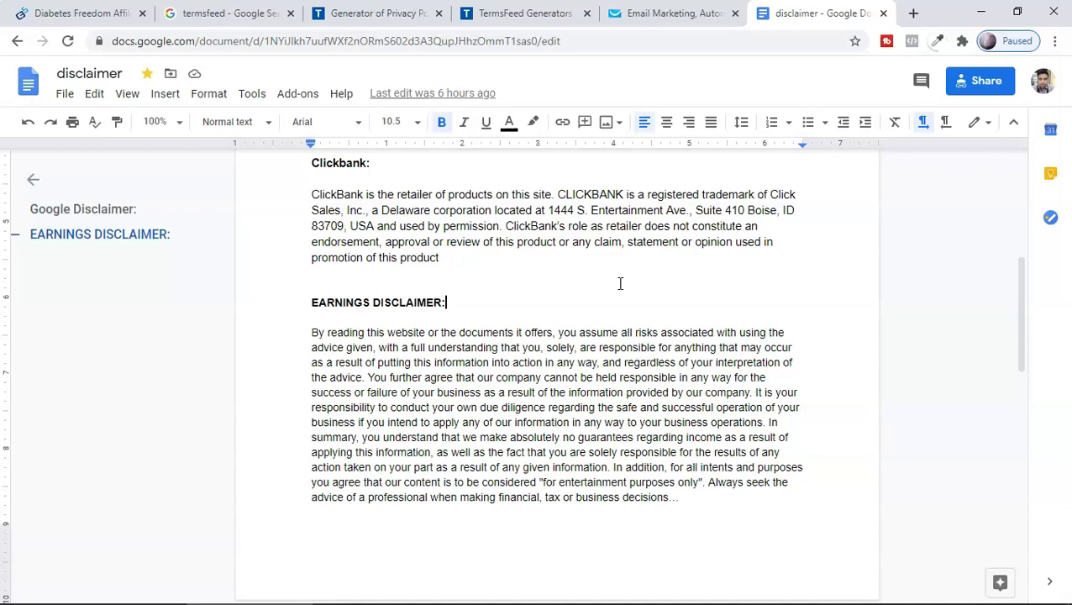
scroll(620, 283, down, 5)
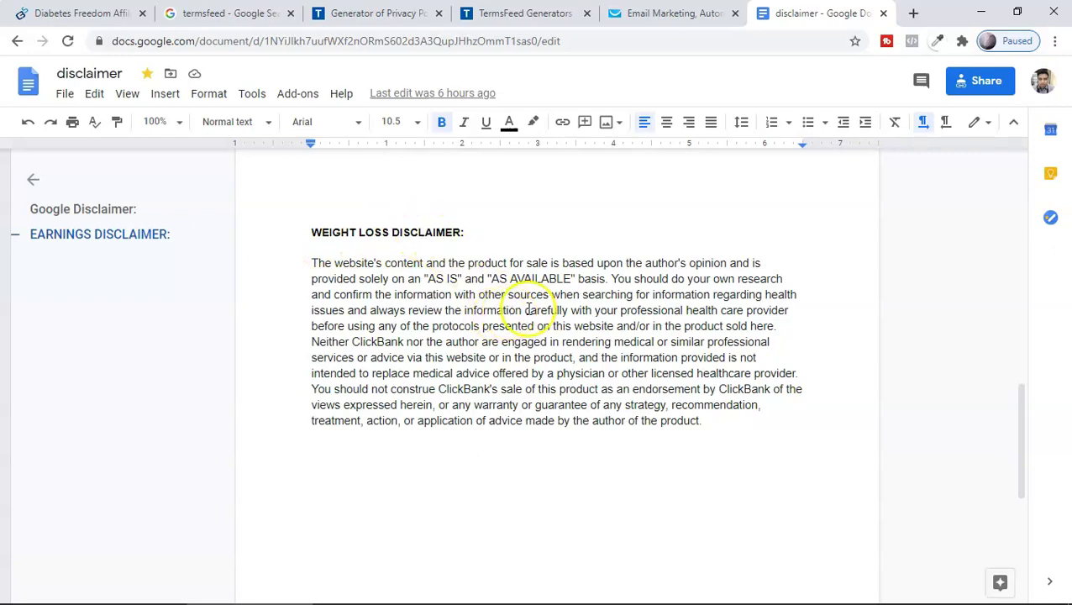
scroll(527, 309, up, 7)
scroll(545, 401, down, 7)
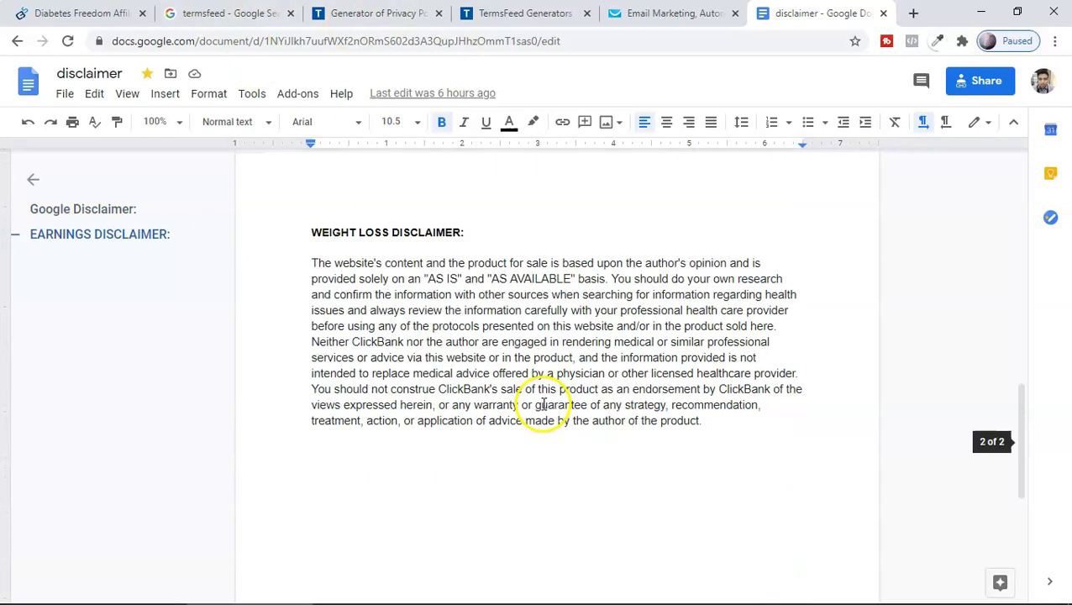
click(712, 425)
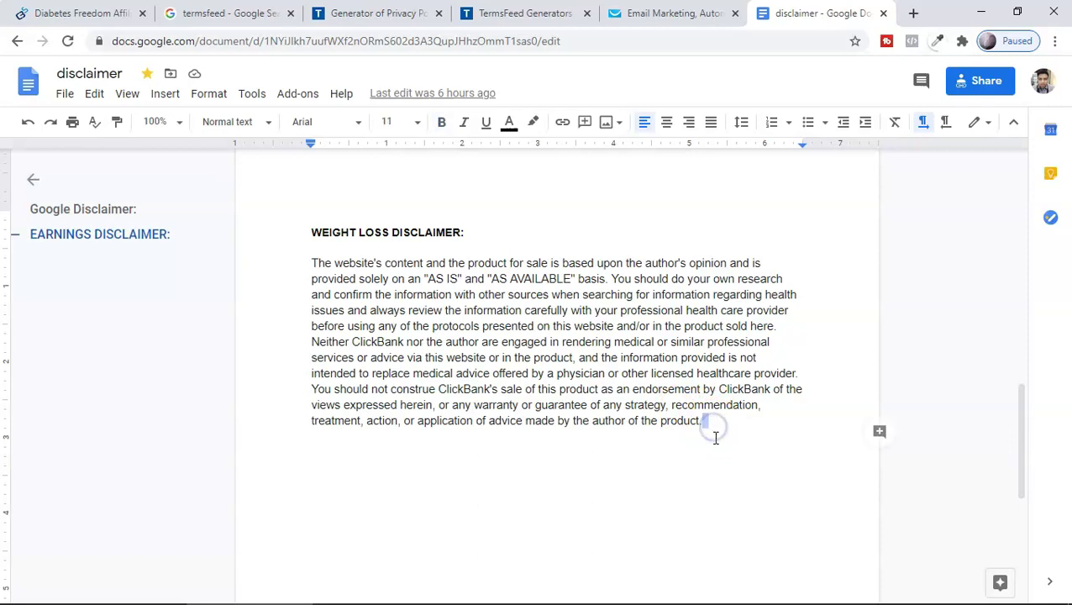
click(712, 435)
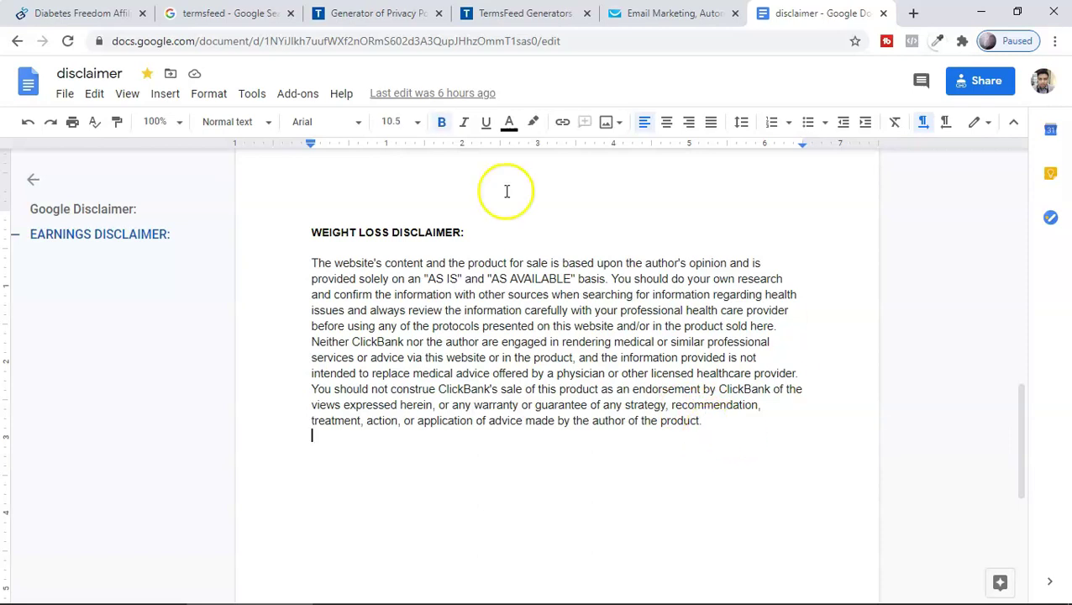
scroll(492, 335, up, 5)
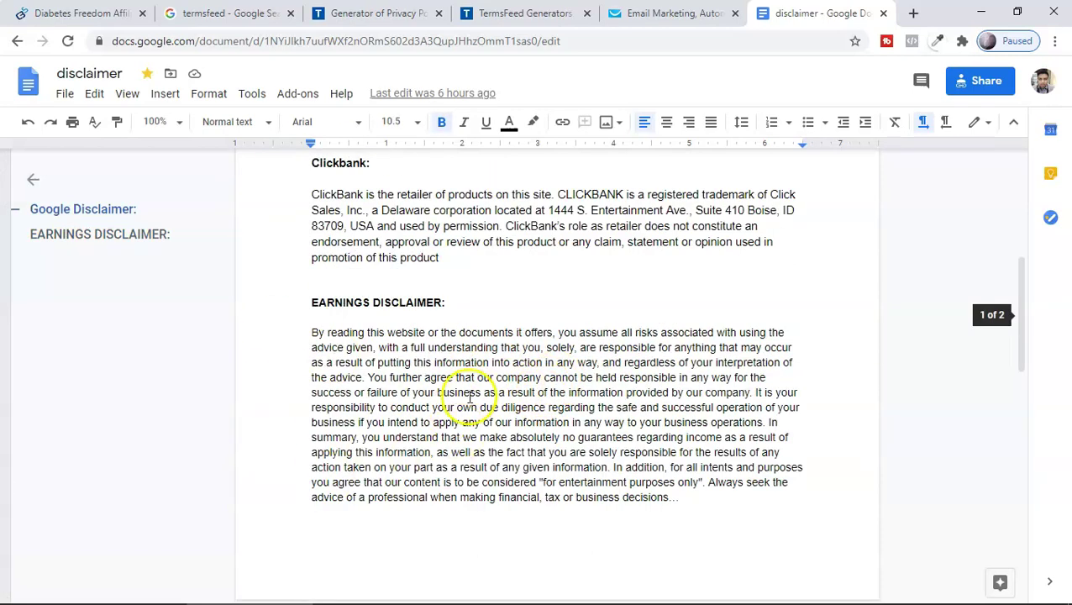
click(696, 15)
- Raise the disclaimer block and add a one-line text box reading DISCLAIMER | PRIVACY POLICY | TERMS | CONTACT US
drag(575, 411, 574, 268)
drag(1022, 251, 369, 496)
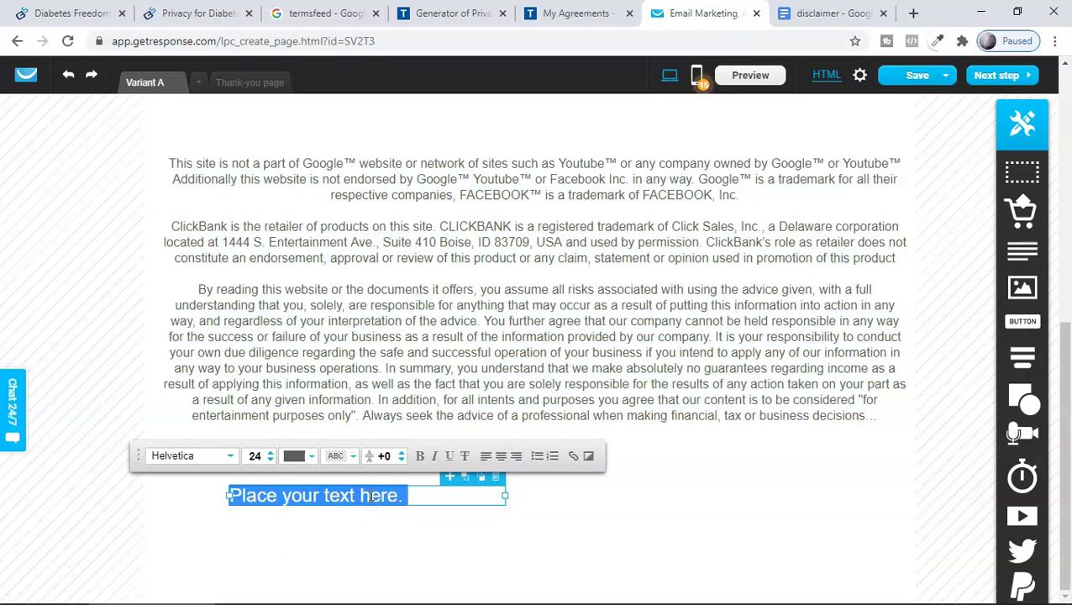
key(ctrl+v)
drag(507, 492, 844, 487)
- Reduce the footer link text to size 15 and centre it
click(270, 460)
click(270, 459)
click(270, 460)
click(270, 459)
click(270, 460)
click(270, 459)
click(271, 459)
click(270, 460)
click(271, 460)
click(507, 459)
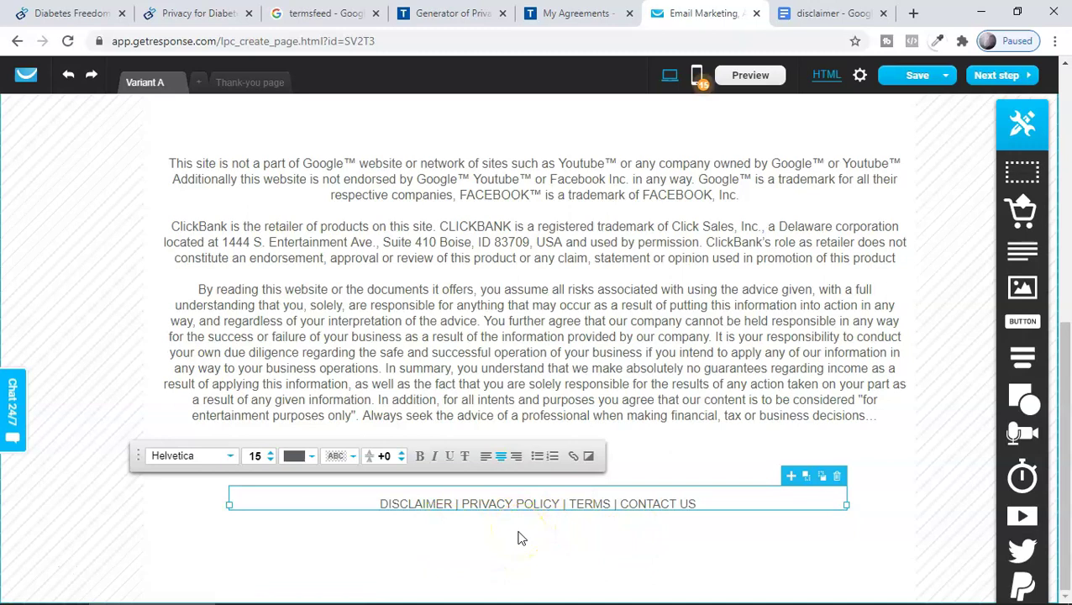
- Open the Diabetes Freedom affiliate page's footer Privacy link in a new tab
click(89, 12)
click(248, 220)
drag(243, 206, 555, 200)
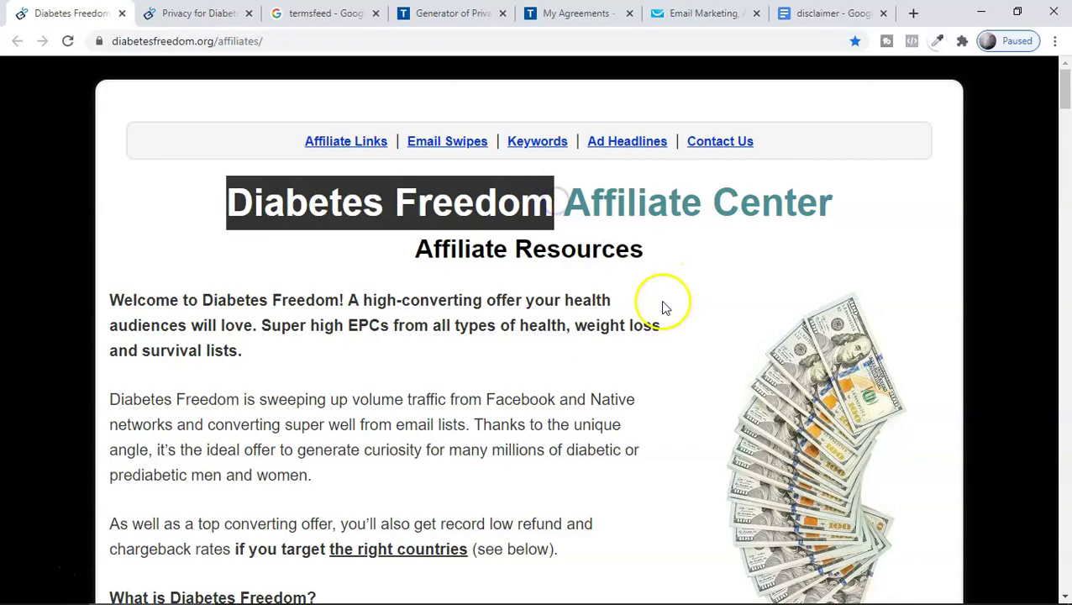
scroll(668, 350, down, 15)
scroll(939, 327, down, 20)
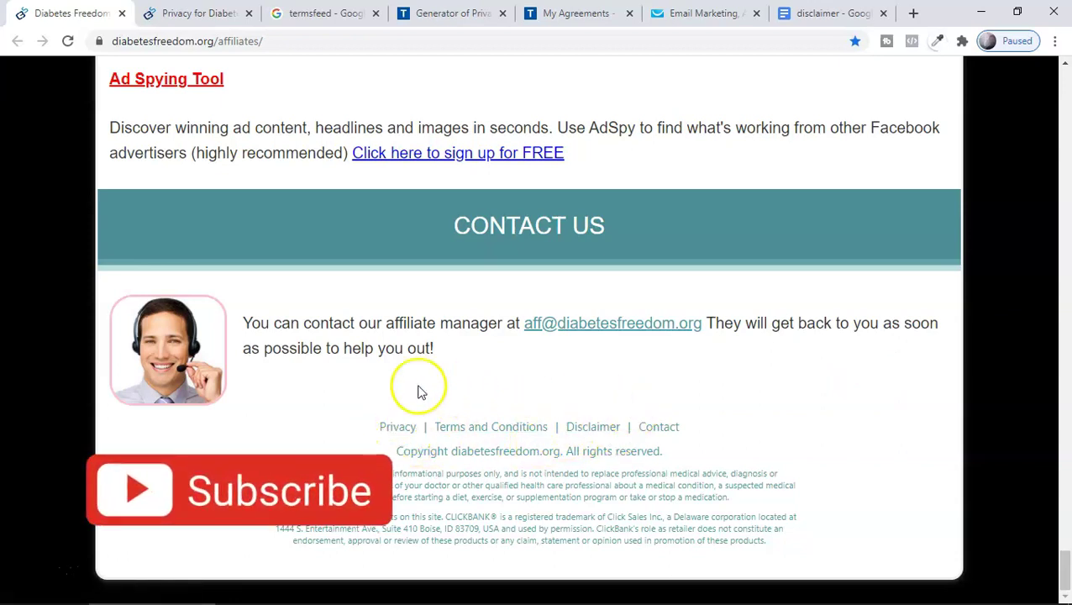
click(406, 429)
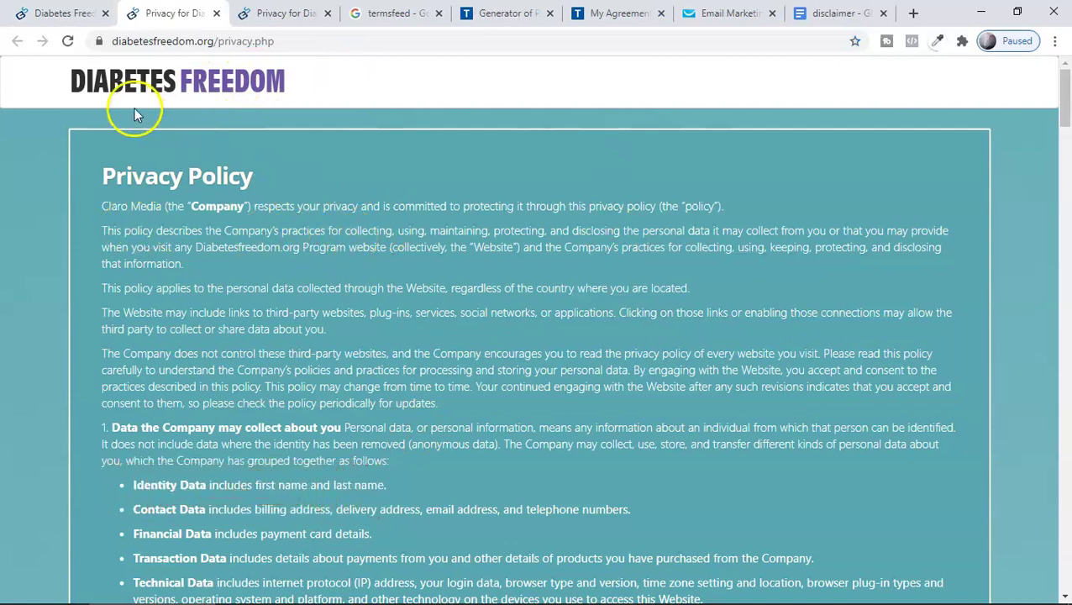
- Copy the privacy policy page's web address
click(199, 43)
right_click(206, 46)
click(270, 132)
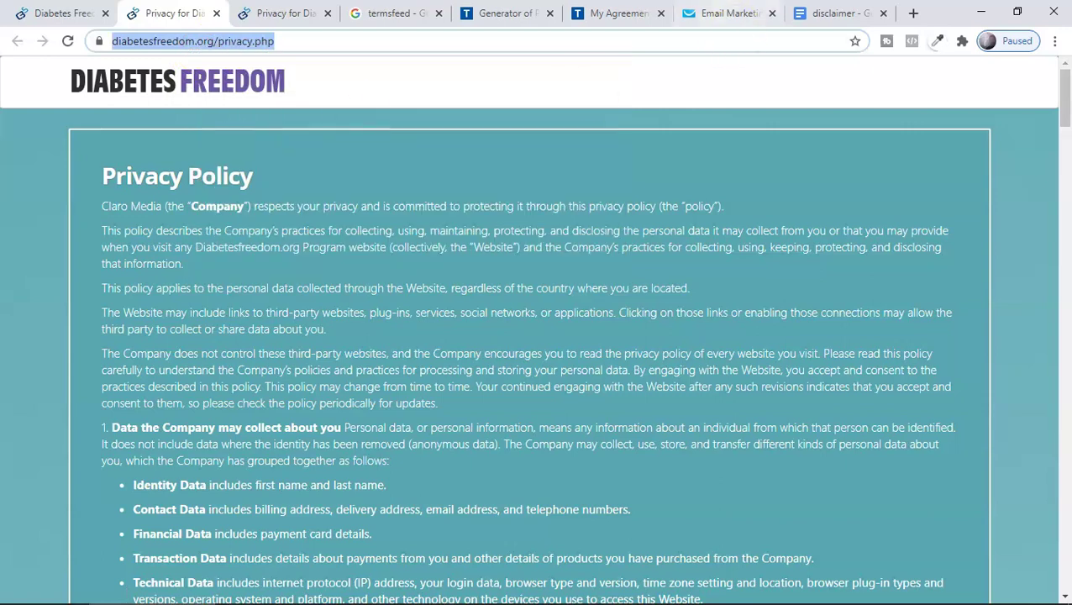
click(710, 12)
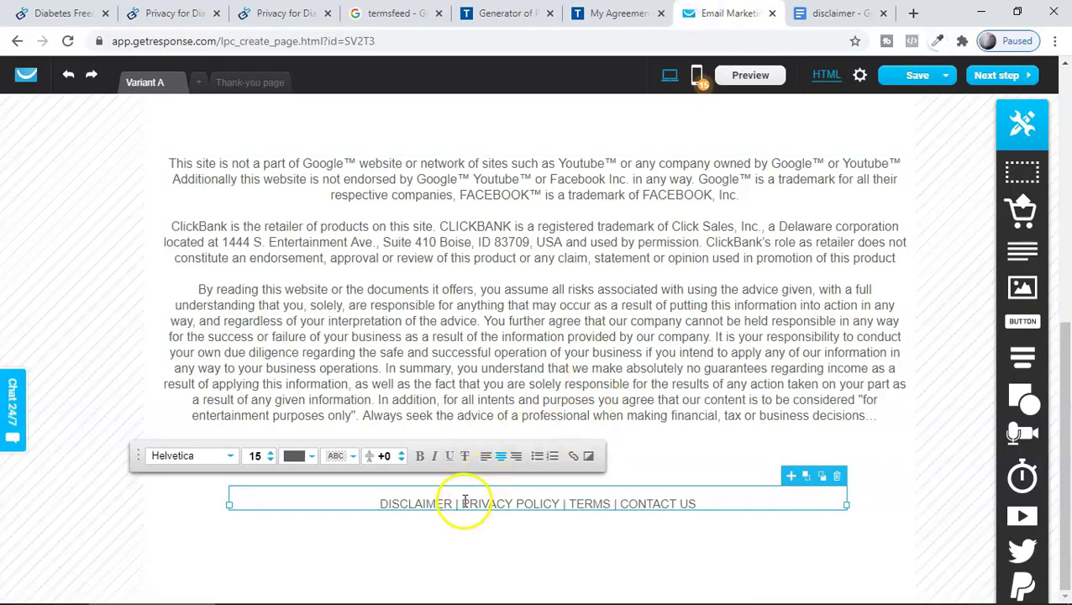
- Link the footer's PRIVACY POLICY words to the copied Diabetes Freedom privacy page URL
drag(464, 501, 559, 503)
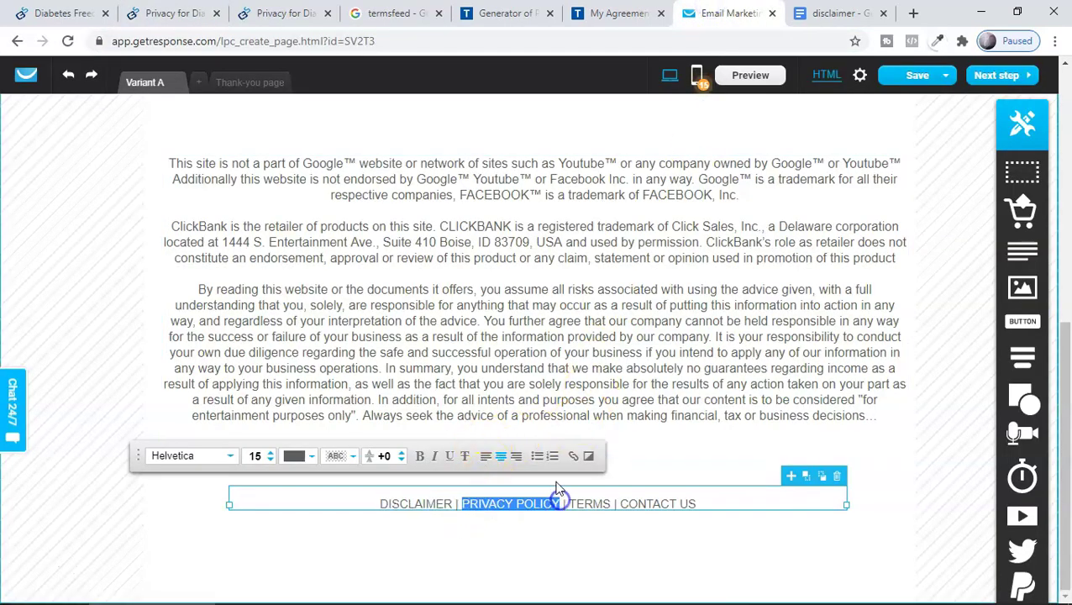
click(576, 456)
click(527, 326)
right_click(527, 326)
click(569, 448)
click(641, 455)
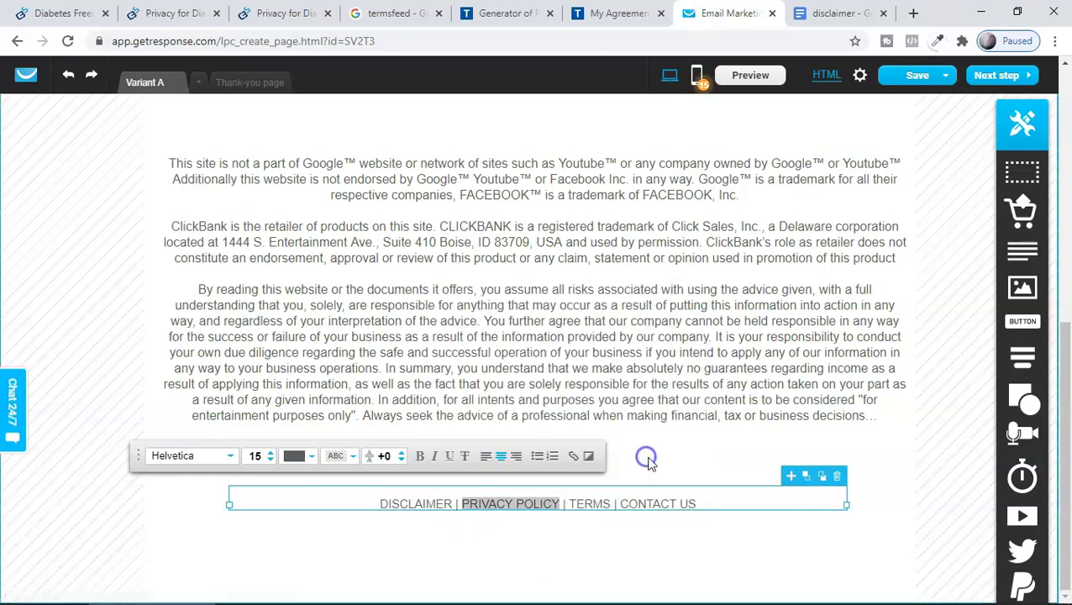
click(617, 533)
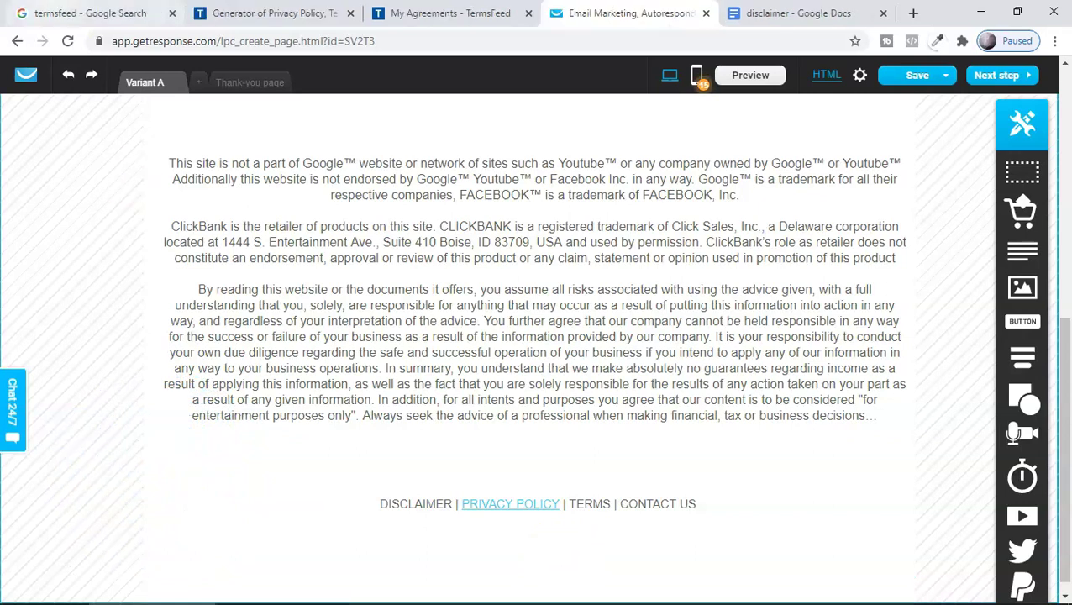
- From the TermsFeed homepage, go to My Agreements and choose Add an Agreement
click(80, 12)
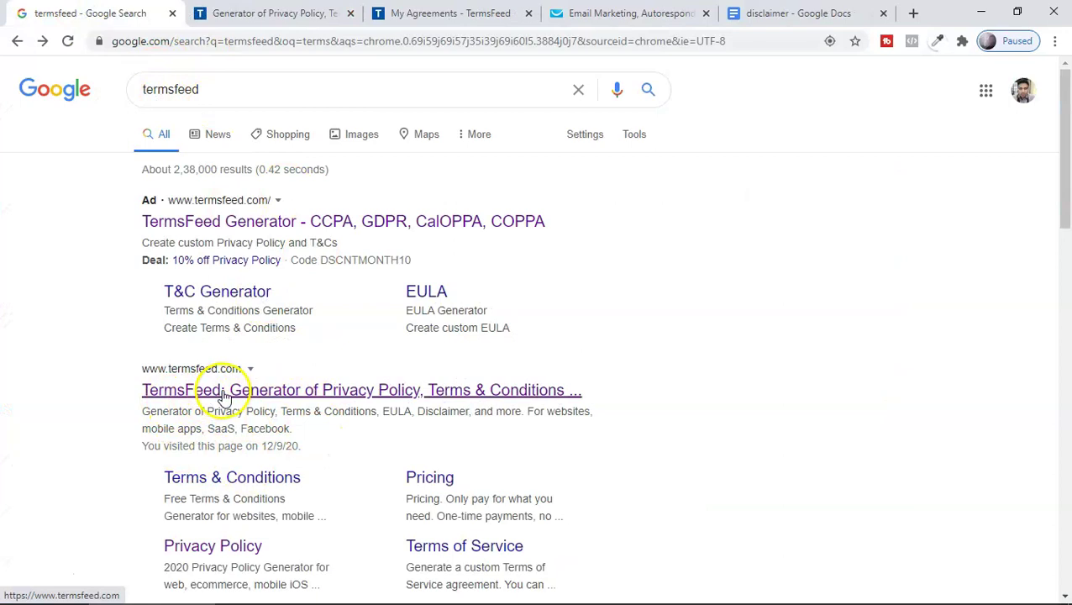
click(294, 14)
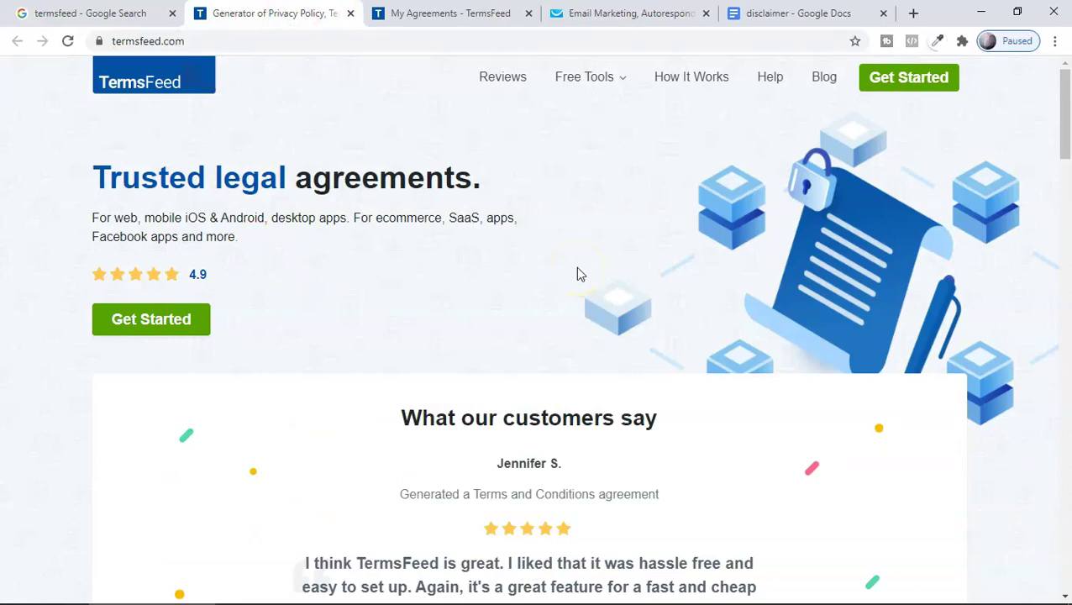
click(908, 77)
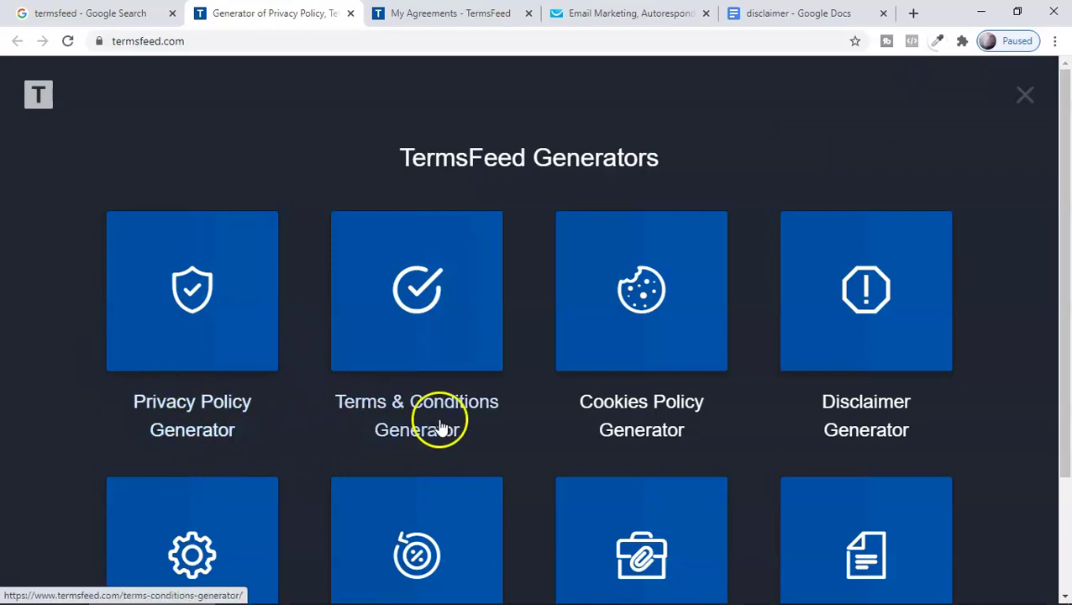
click(1028, 93)
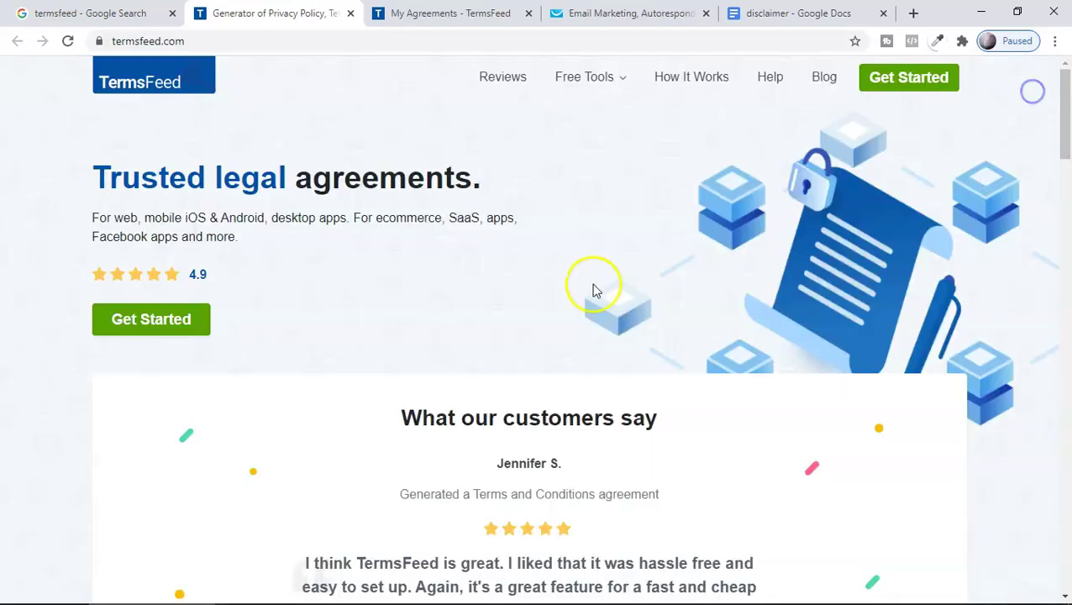
click(452, 15)
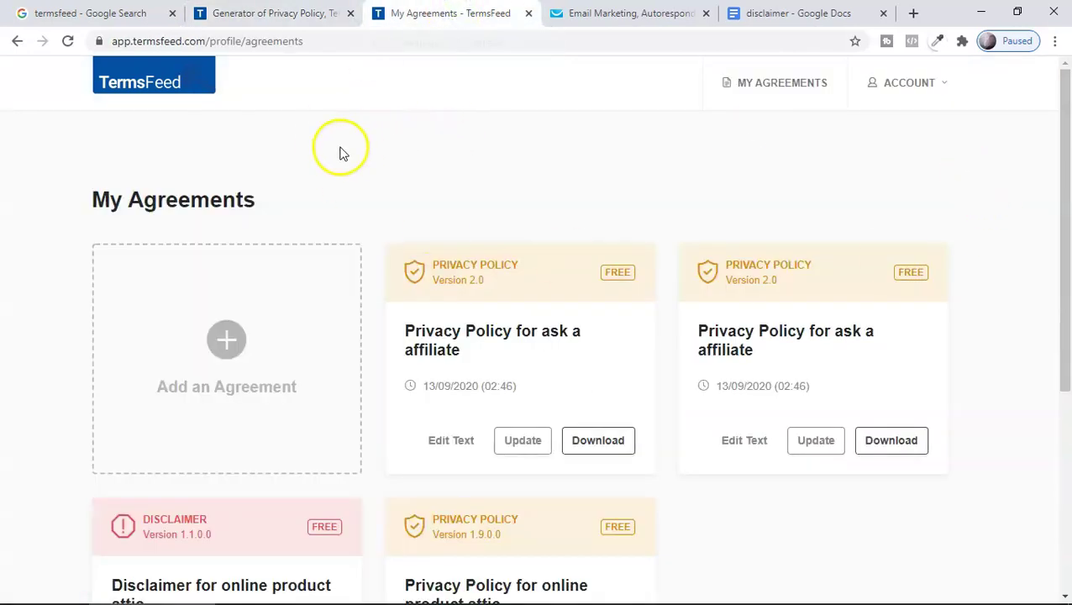
scroll(969, 353, down, 3)
scroll(790, 357, up, 2)
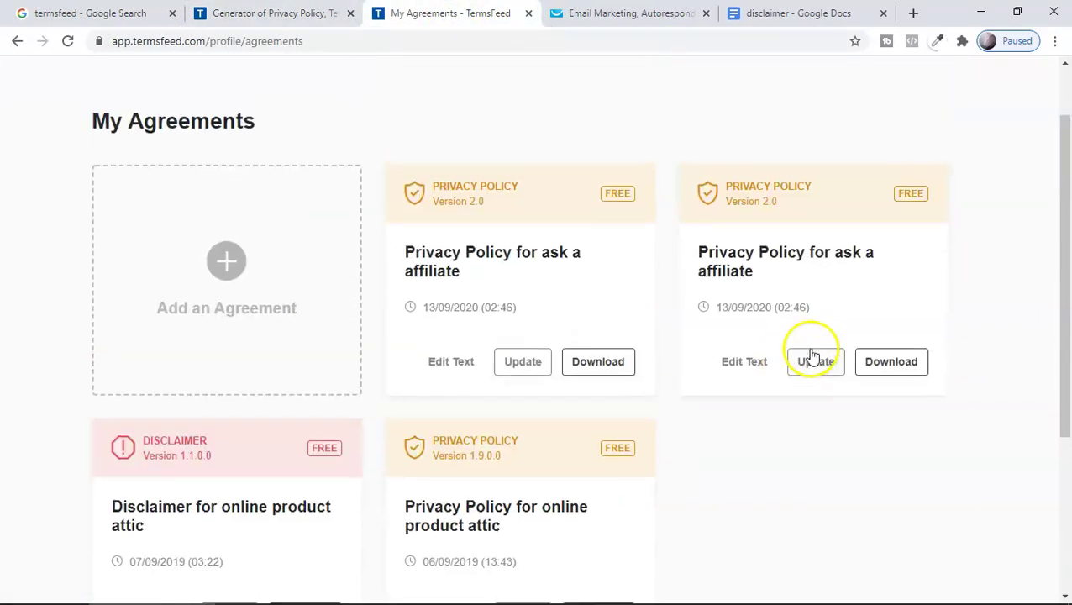
click(230, 270)
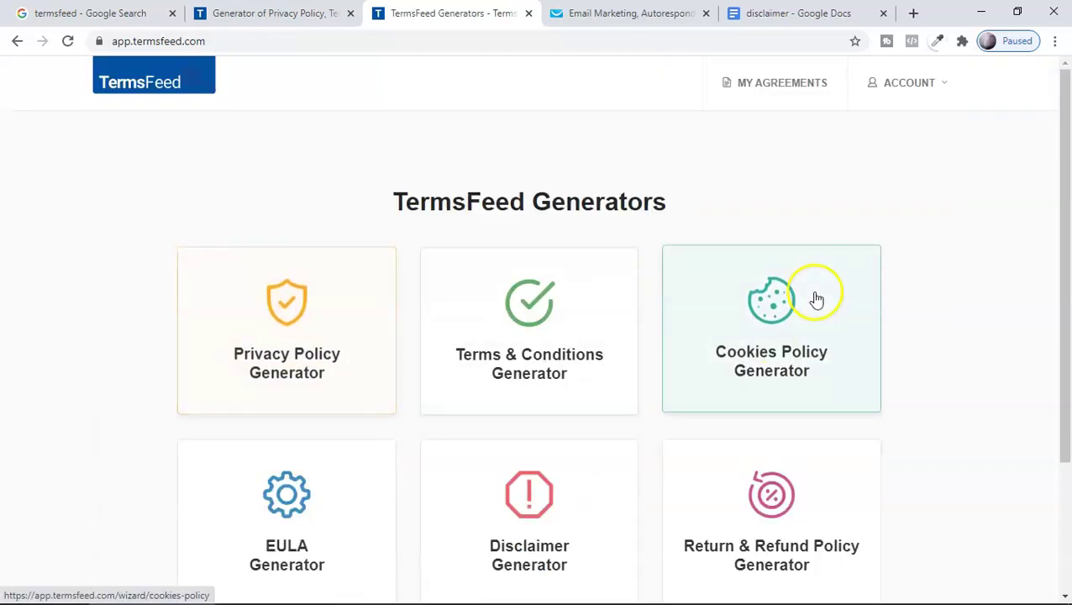
scroll(878, 420, down, 1)
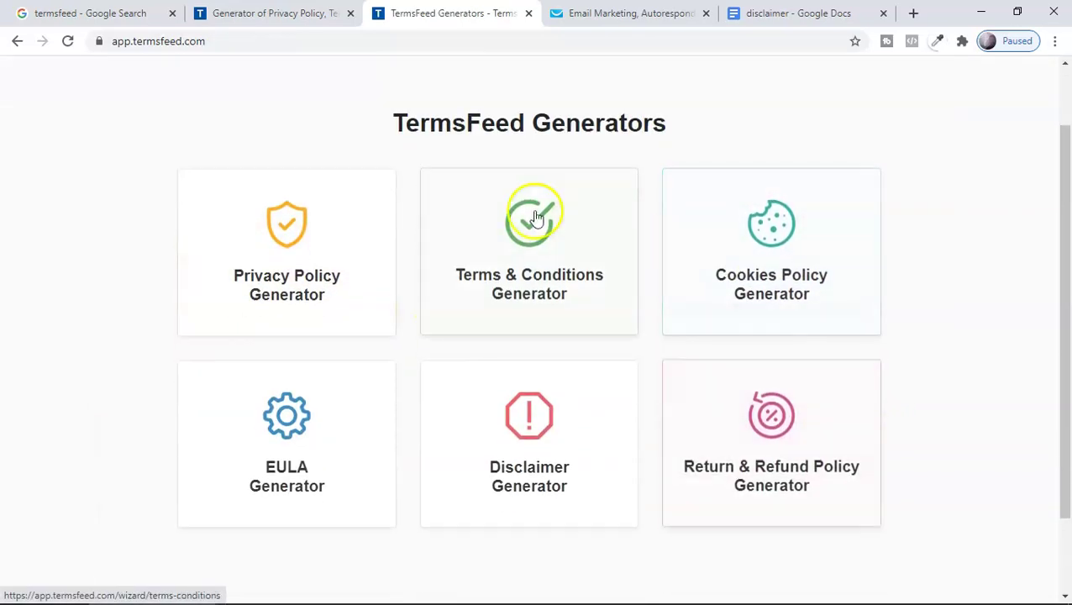
- Start the Privacy Policy generator for a website with URL affiliateconversion.com
click(295, 232)
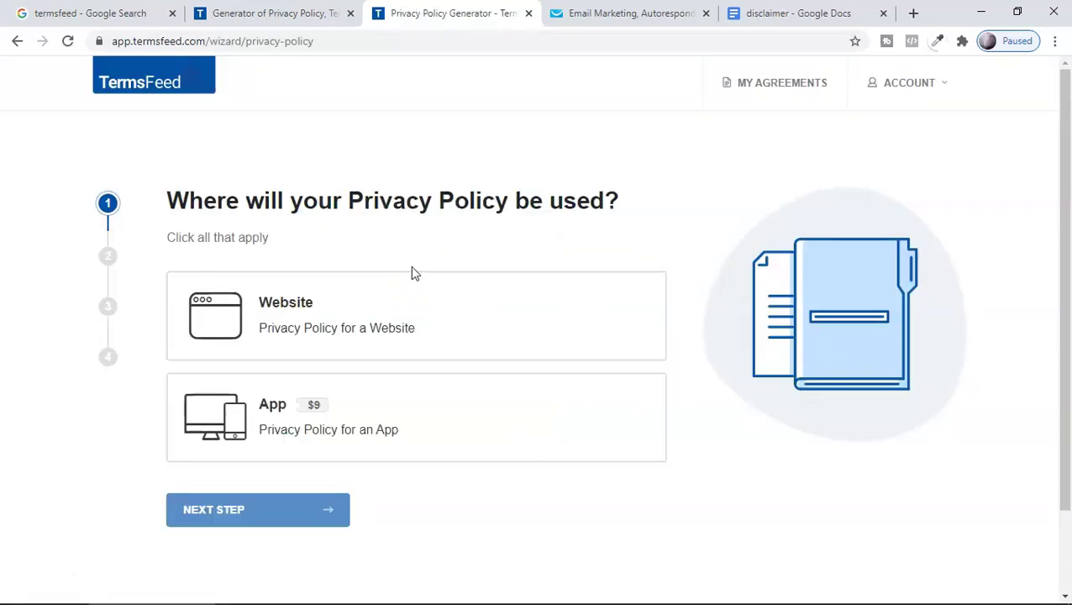
click(300, 321)
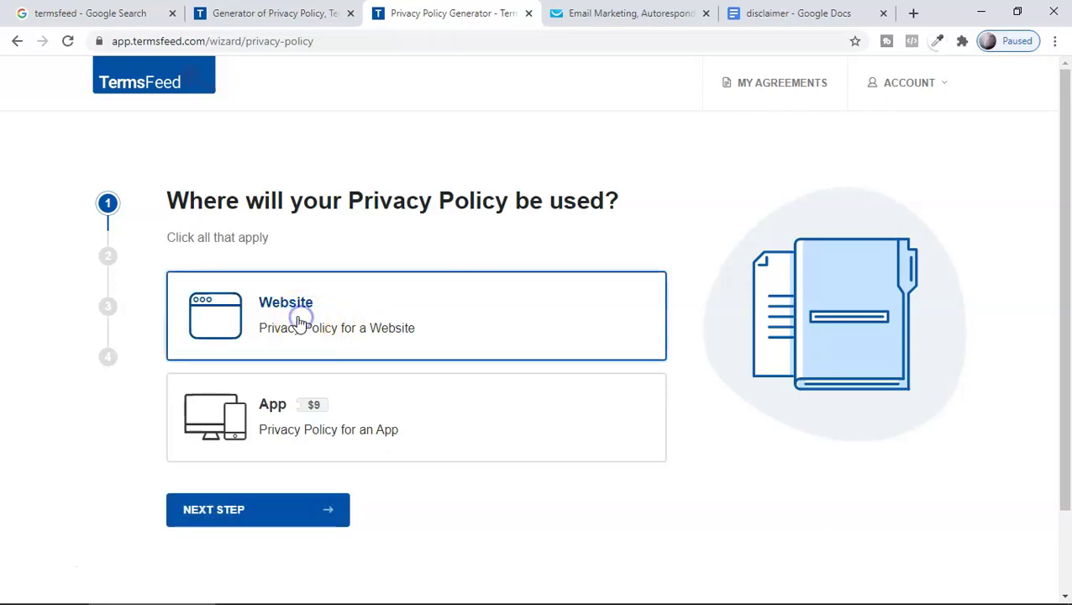
click(272, 518)
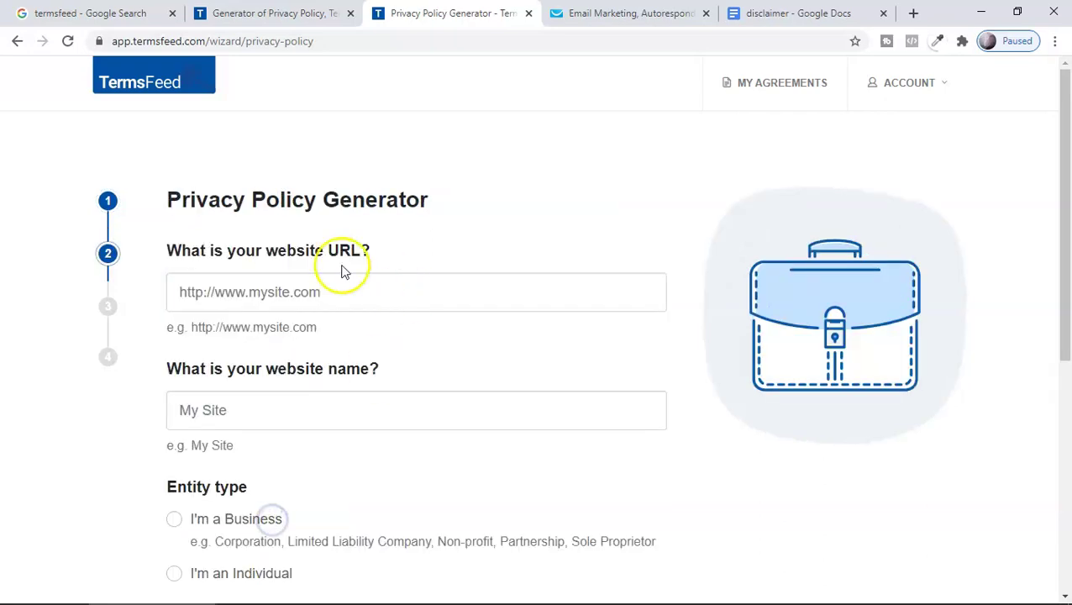
click(308, 296)
right_click(309, 294)
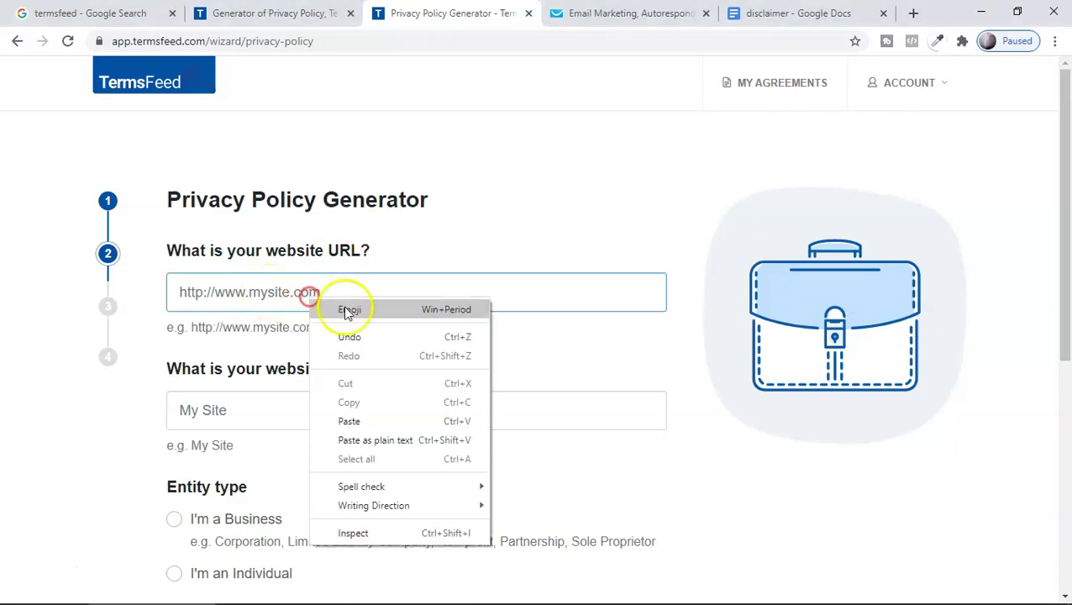
click(349, 420)
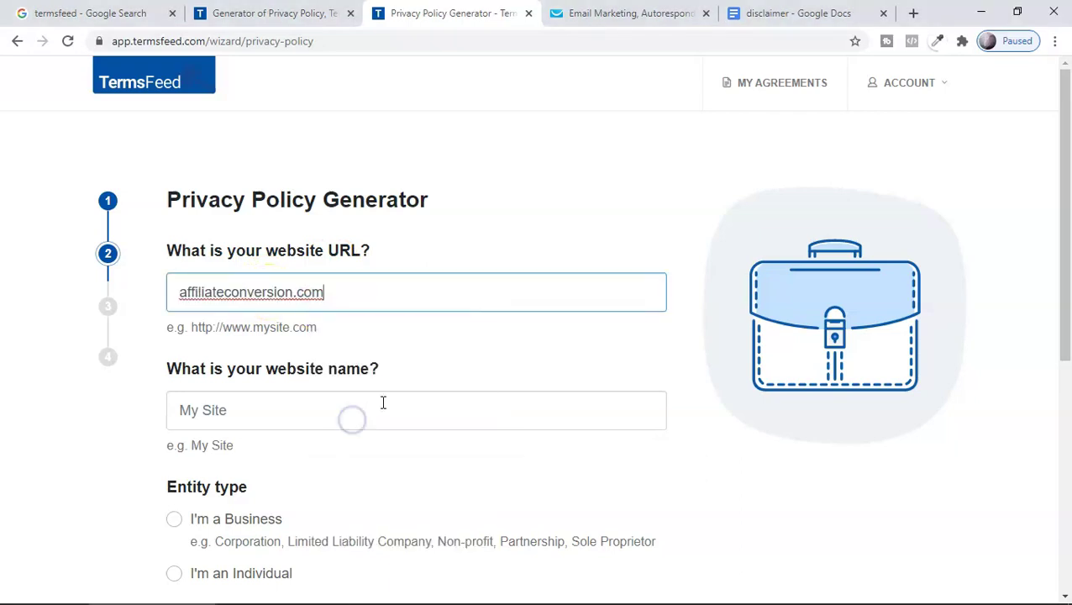
- Name the website 'affiliate conversion'
click(215, 409)
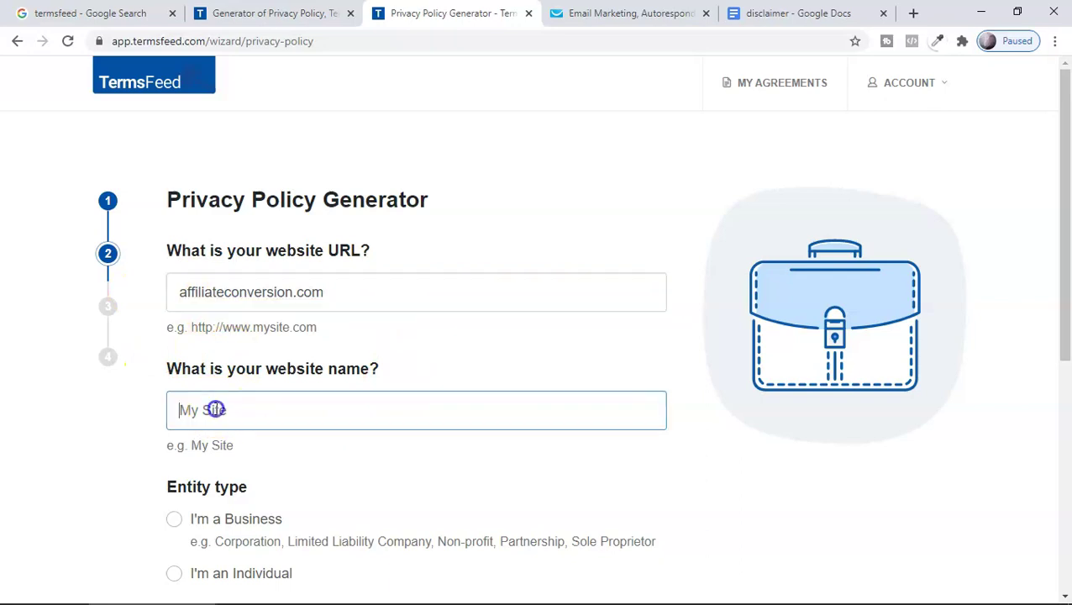
right_click(215, 409)
click(256, 282)
drag(335, 404, 304, 413)
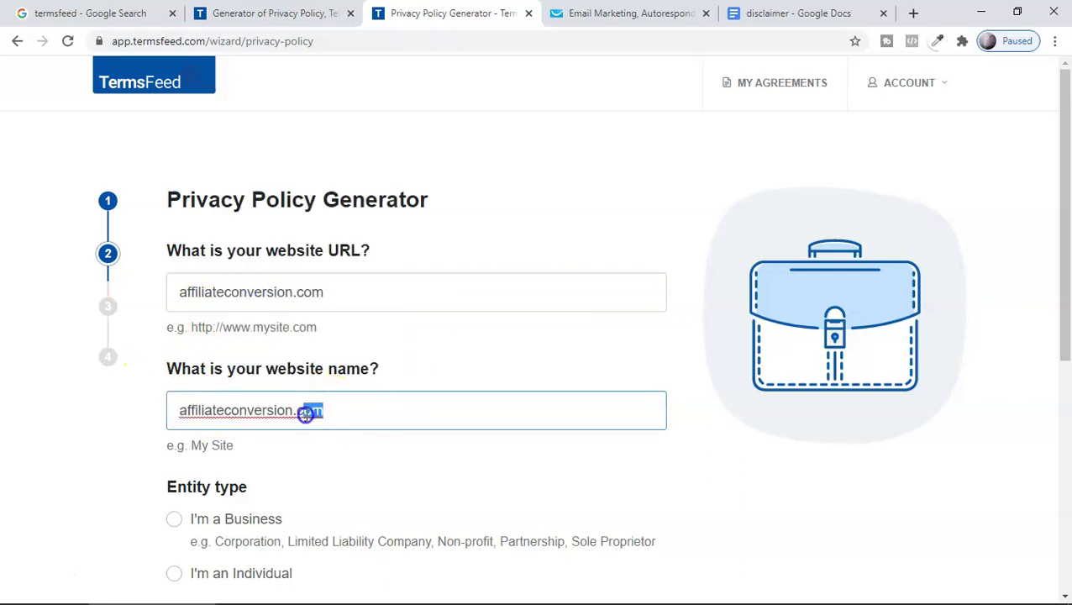
click(224, 410)
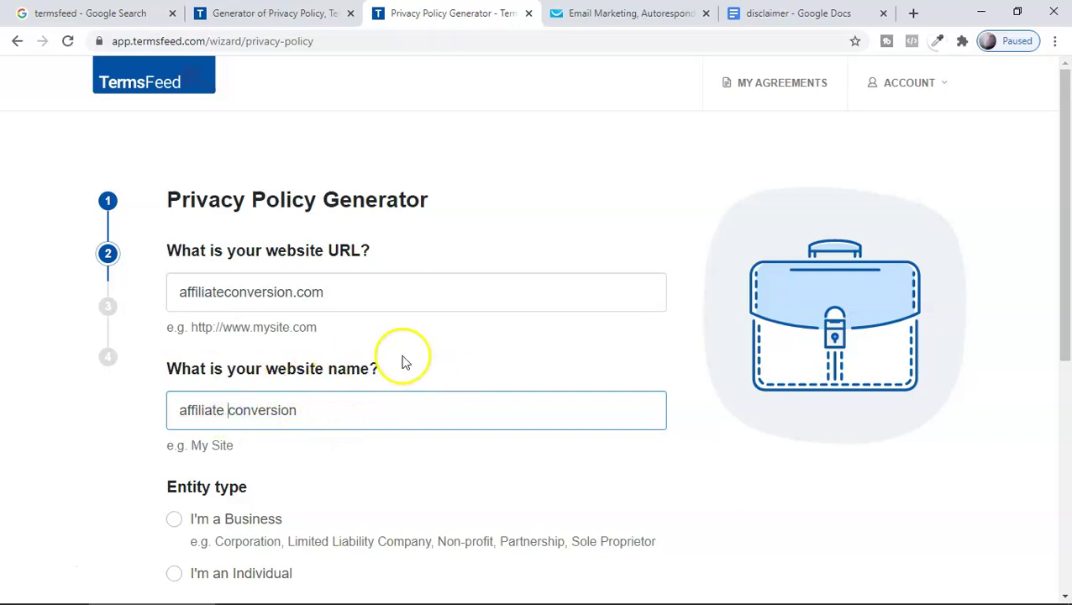
- Set the entity to Individual in India, state Andaman and Nicobar Islands
scroll(376, 452, down, 1)
scroll(376, 452, down, 1)
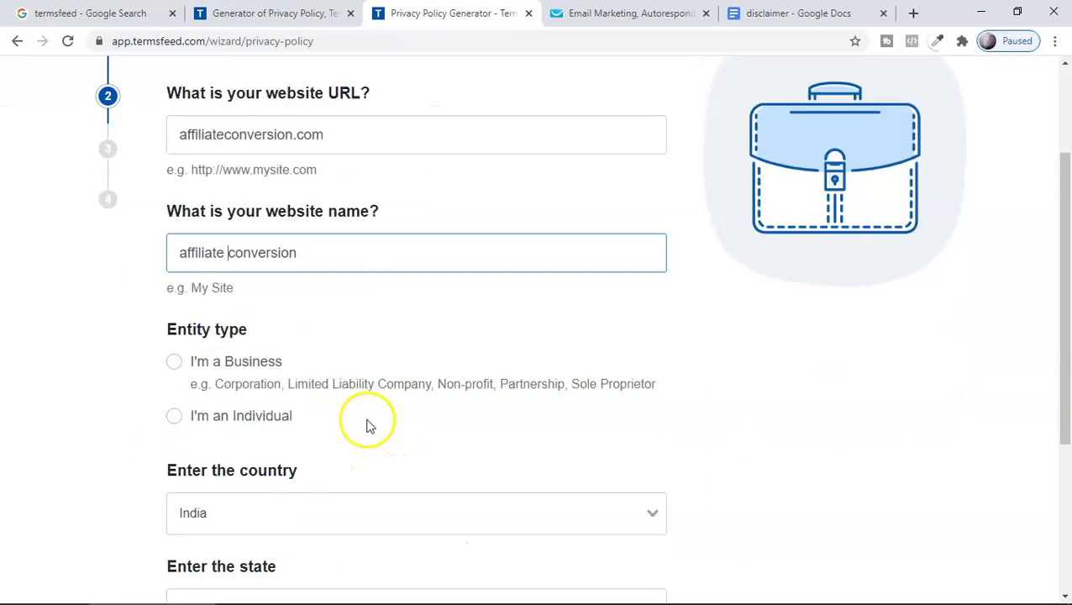
scroll(228, 418, down, 2)
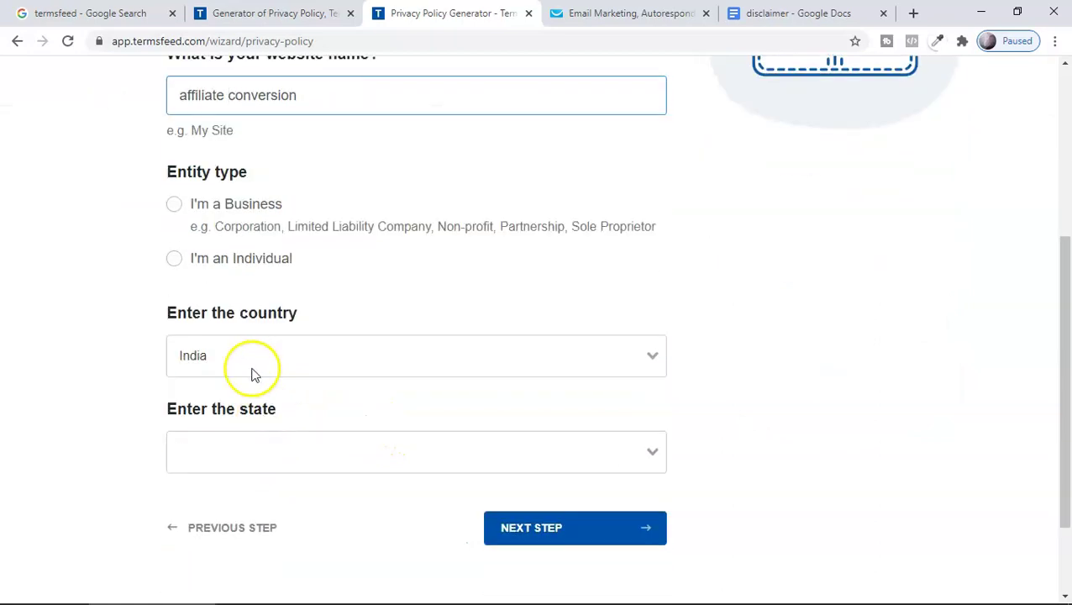
click(220, 261)
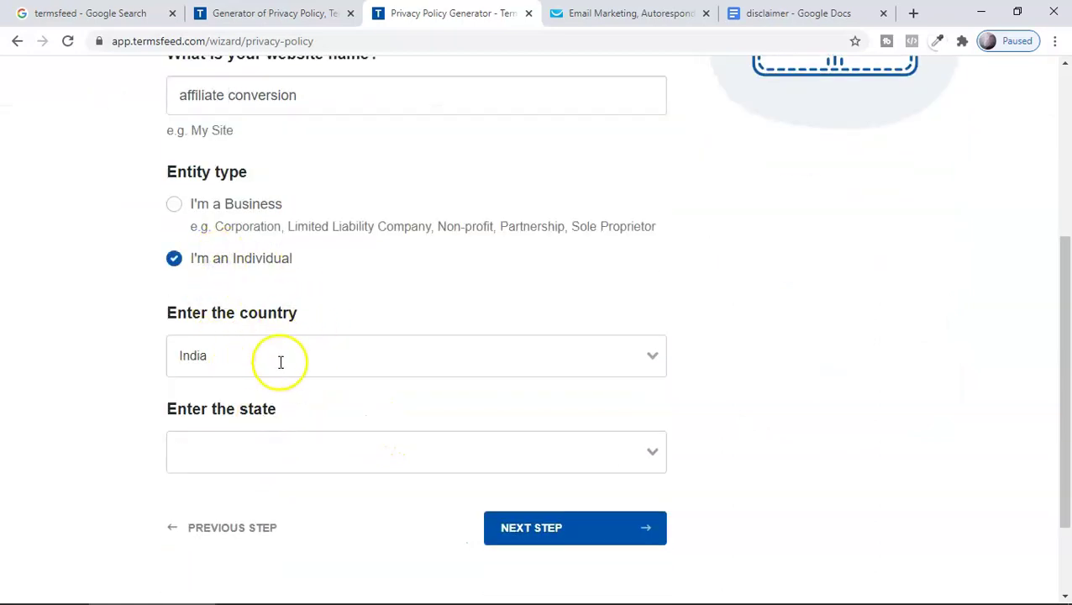
click(263, 449)
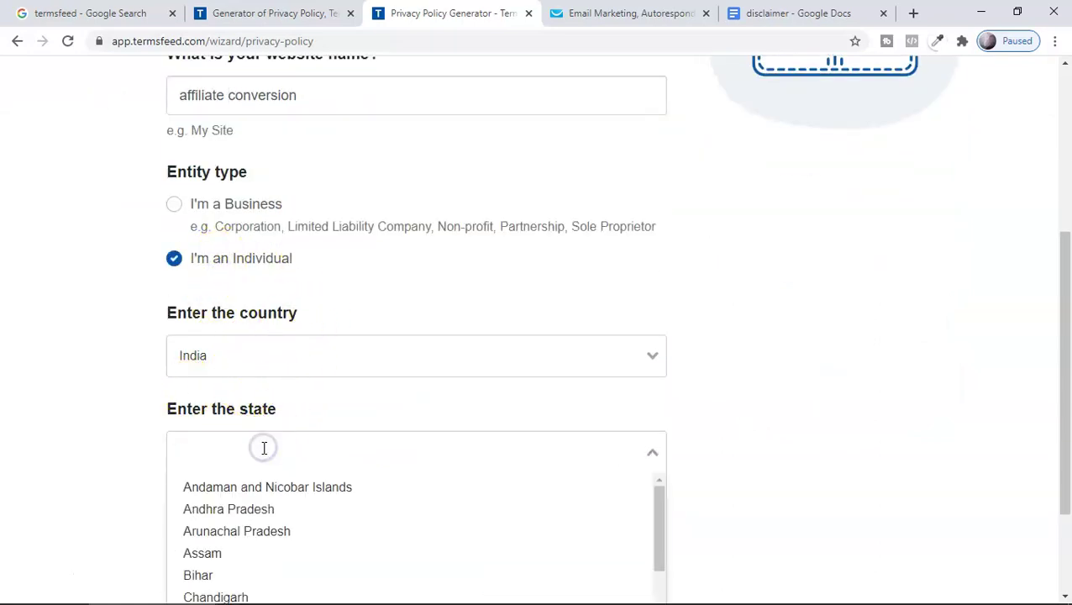
click(281, 491)
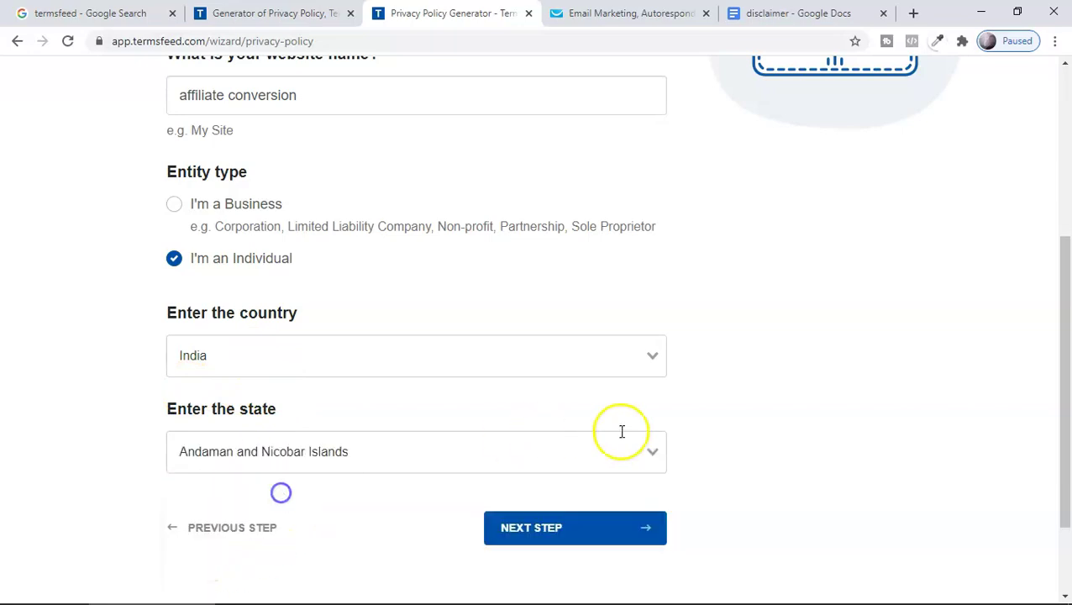
- Answer No to the analytics, emails, ads, payments and remarketing questions
click(552, 531)
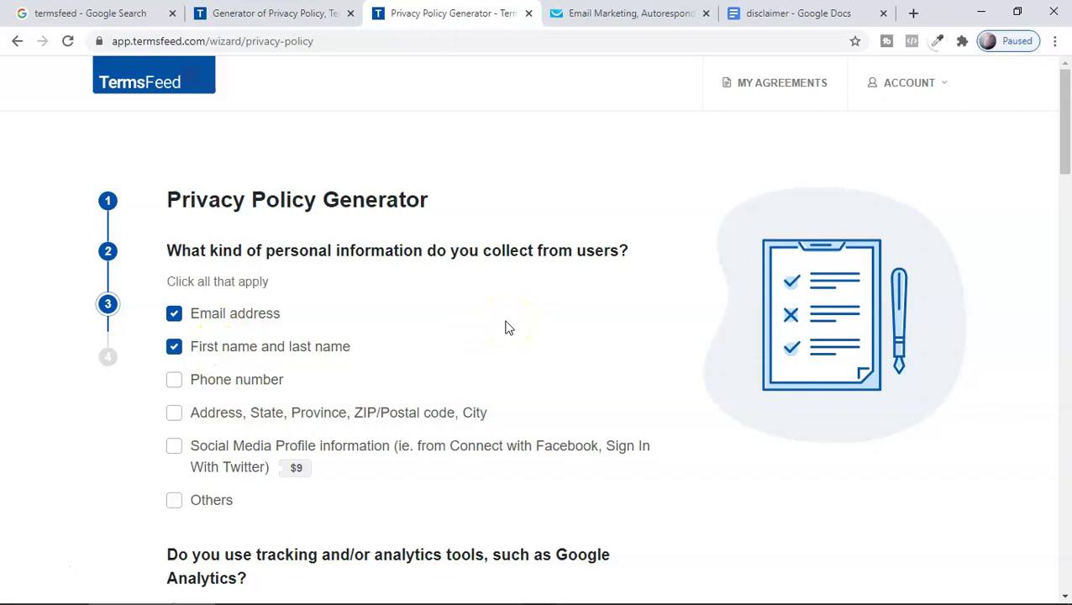
scroll(494, 333, down, 3)
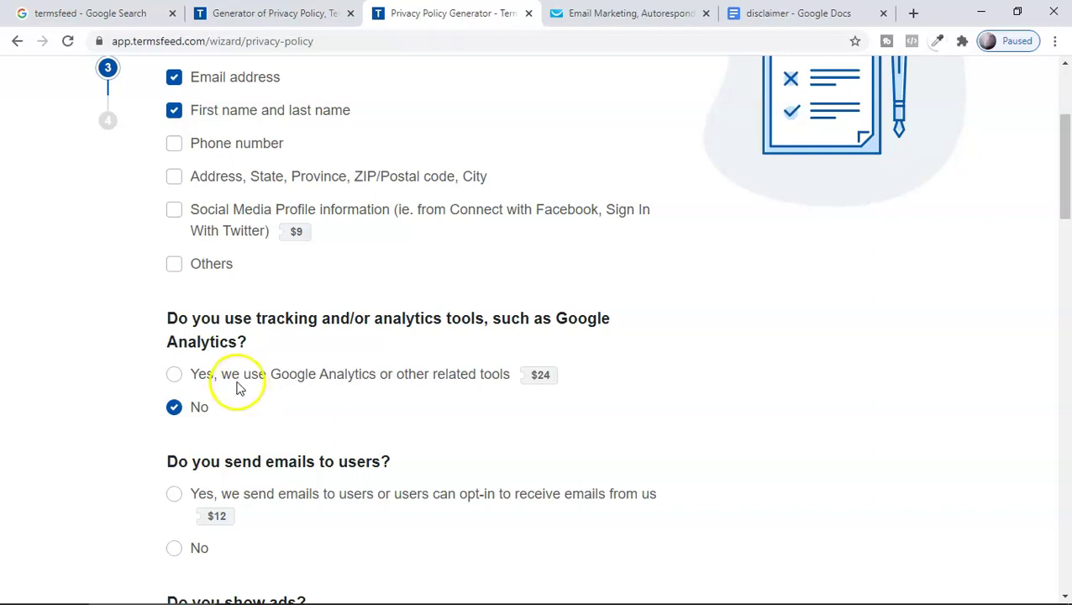
click(175, 375)
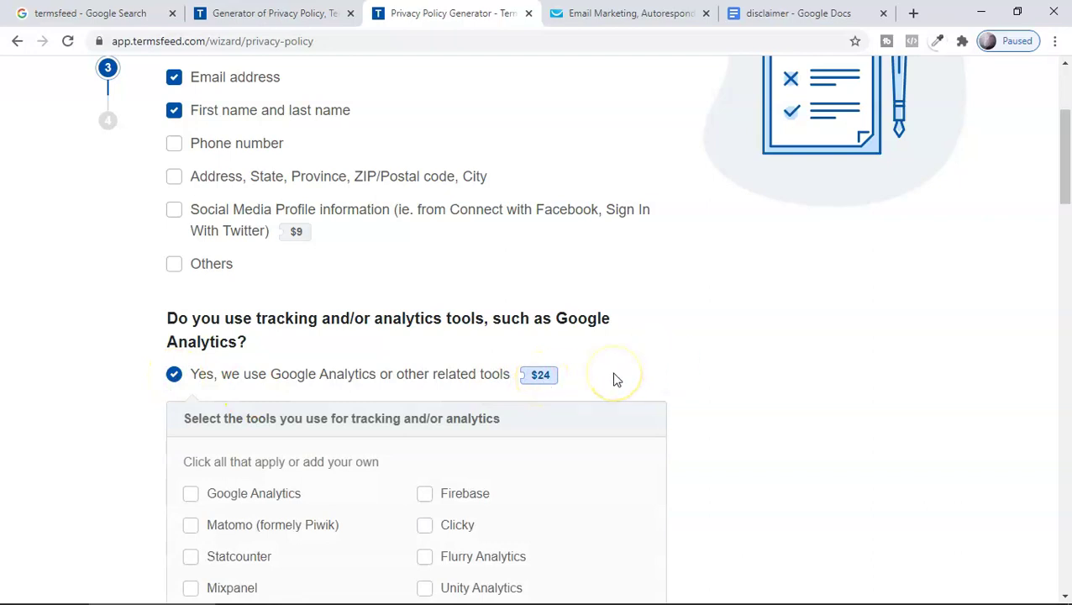
scroll(613, 380, down, 2)
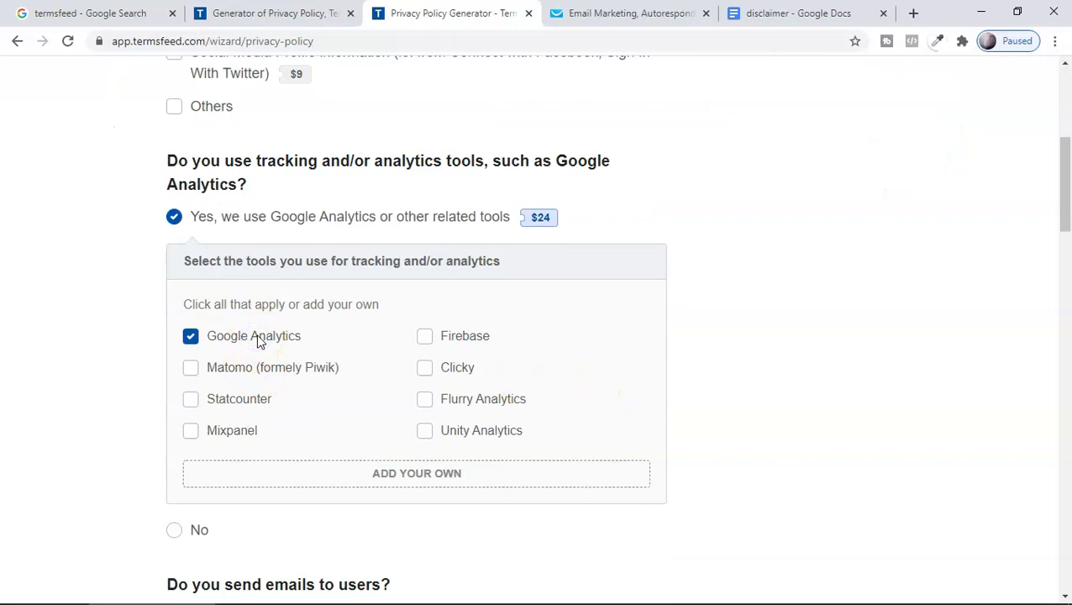
click(199, 531)
scroll(269, 520, down, 3)
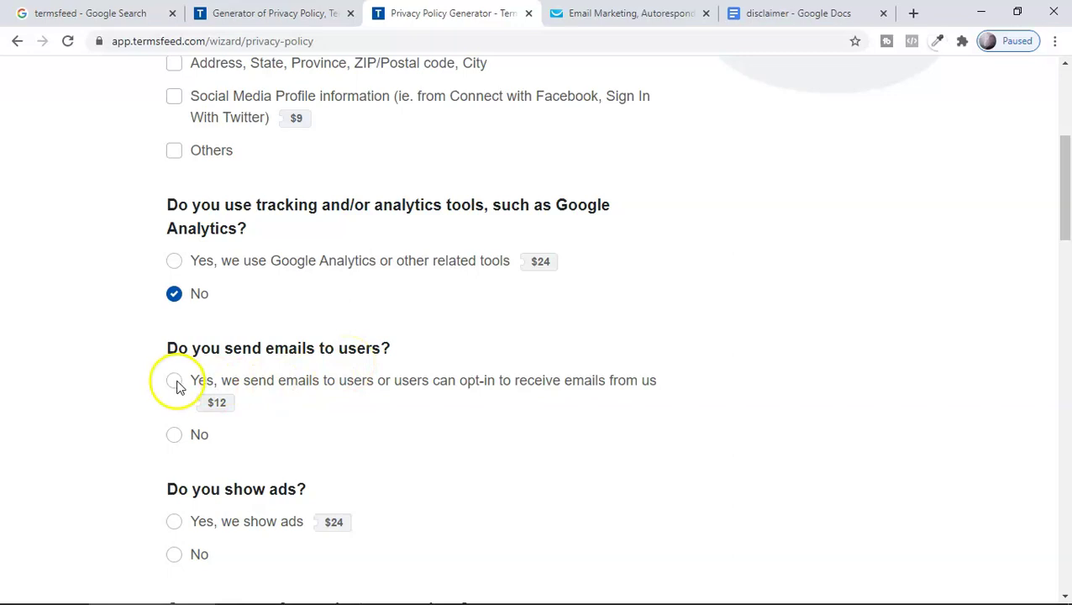
scroll(328, 458, down, 2)
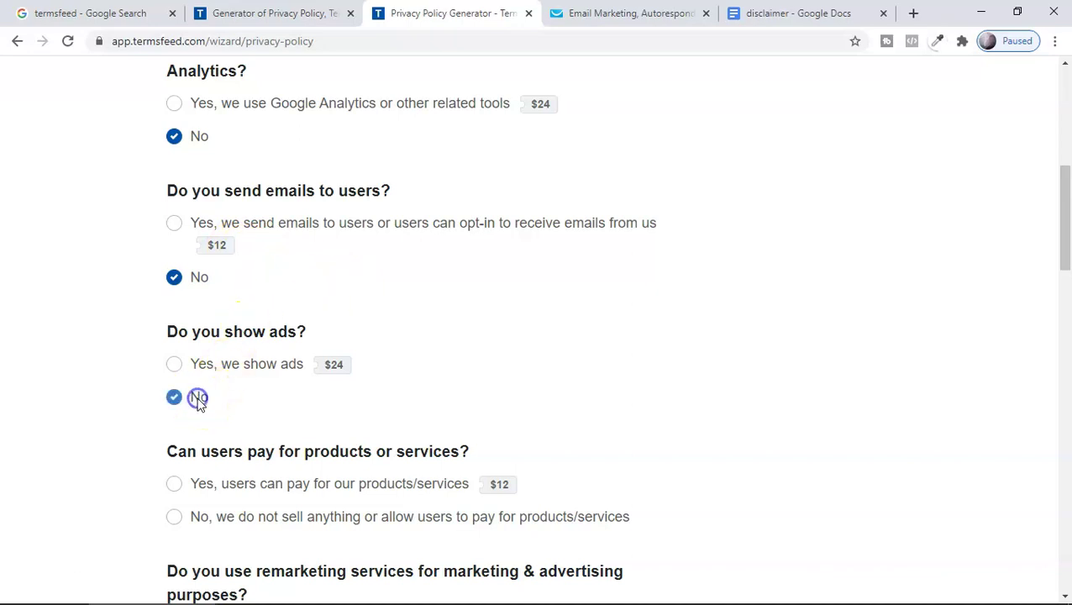
scroll(239, 406, down, 2)
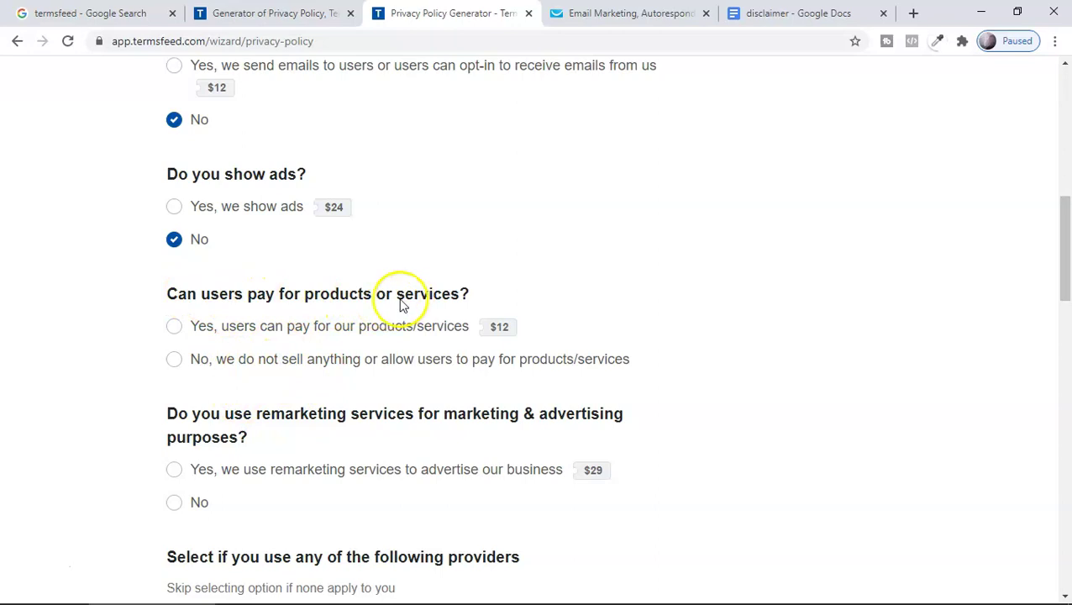
scroll(227, 382, down, 1)
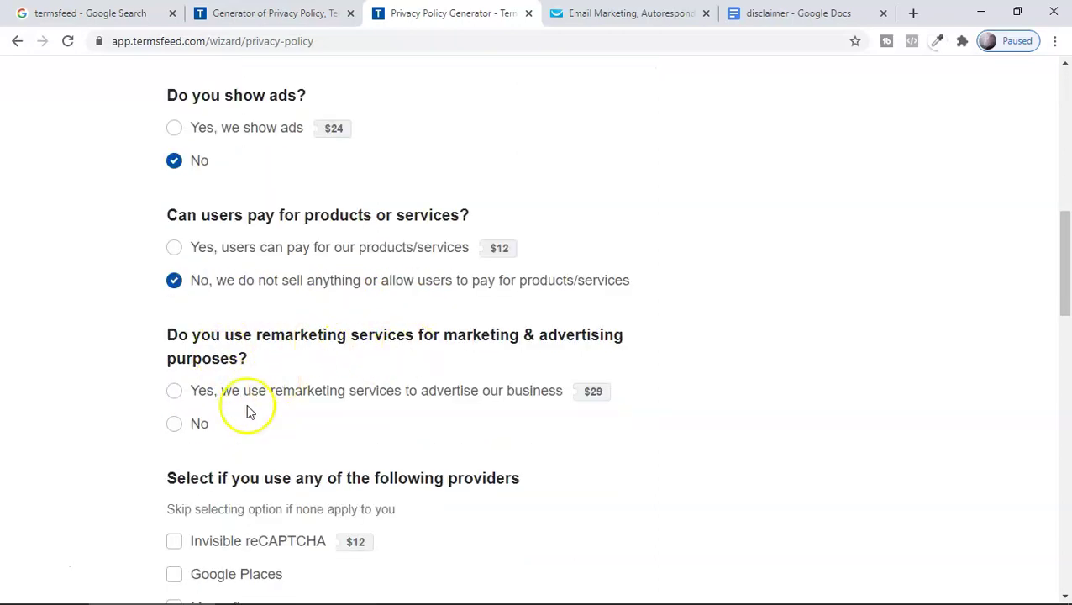
click(199, 424)
- Answer No to the CCPA, GDPR, CalOPPA and under-13 questions
scroll(308, 438, down, 3)
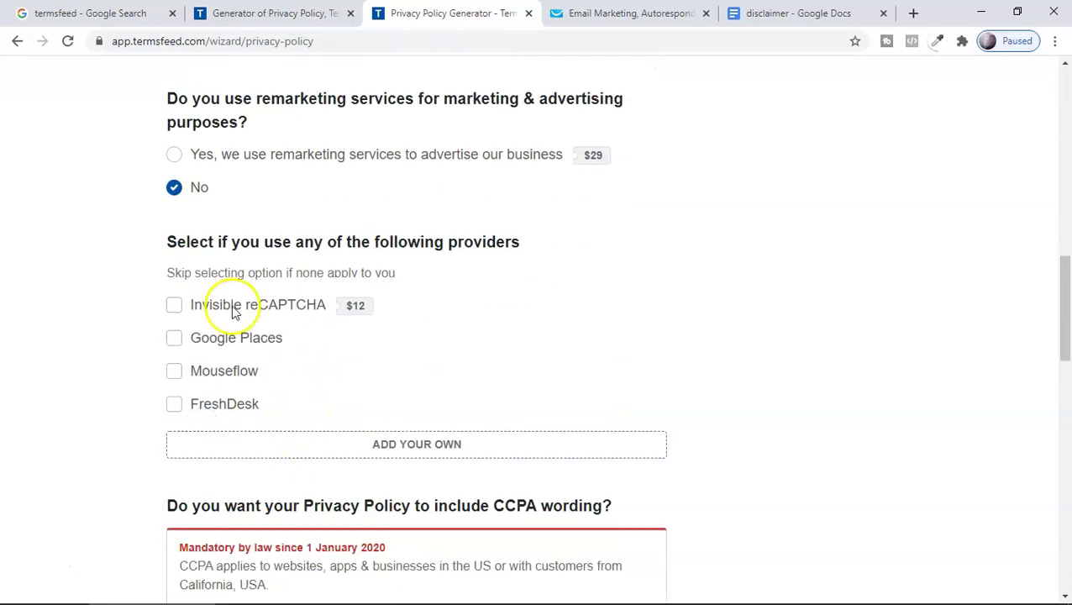
scroll(476, 387, down, 3)
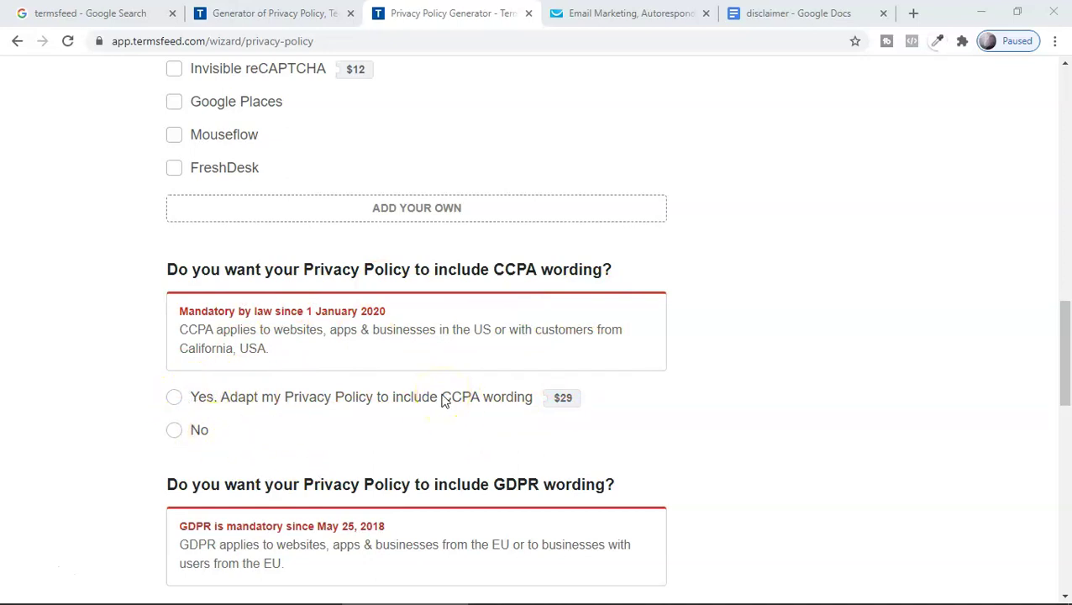
scroll(446, 402, down, 2)
click(200, 276)
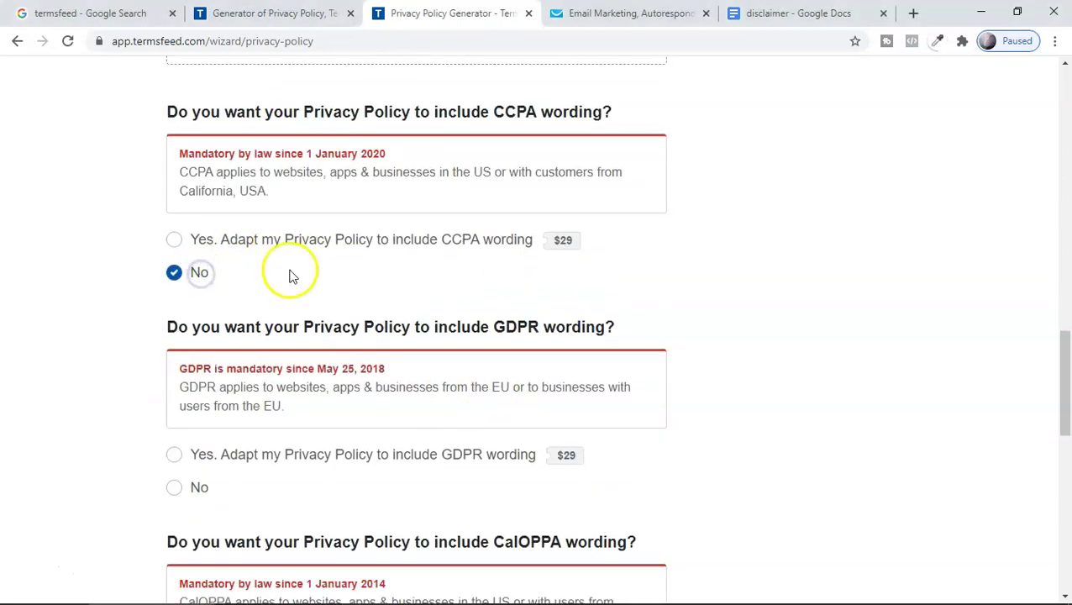
scroll(529, 336, down, 2)
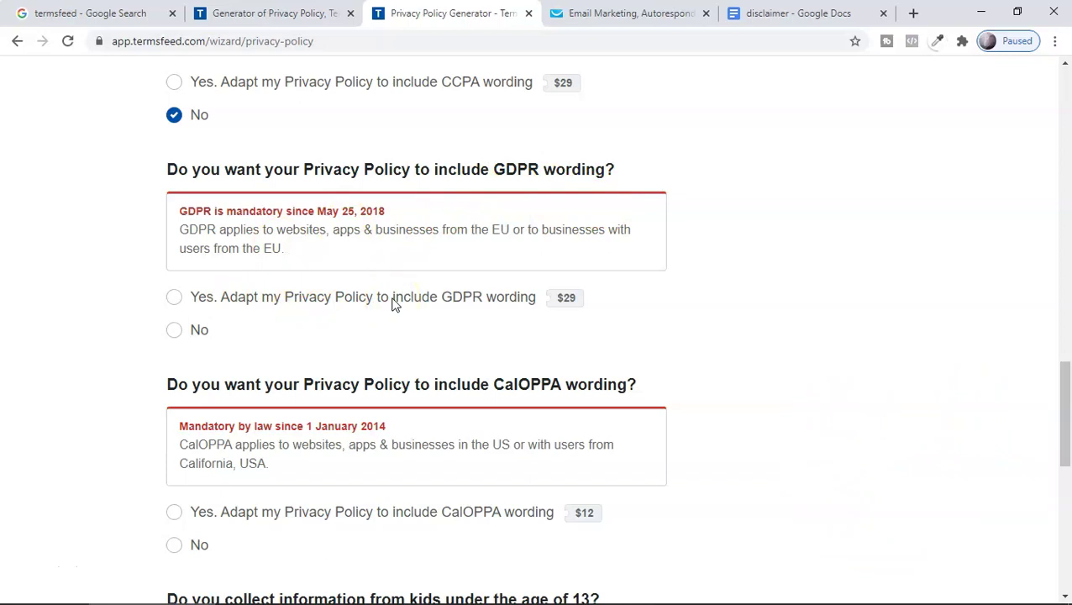
click(207, 333)
scroll(364, 378, down, 3)
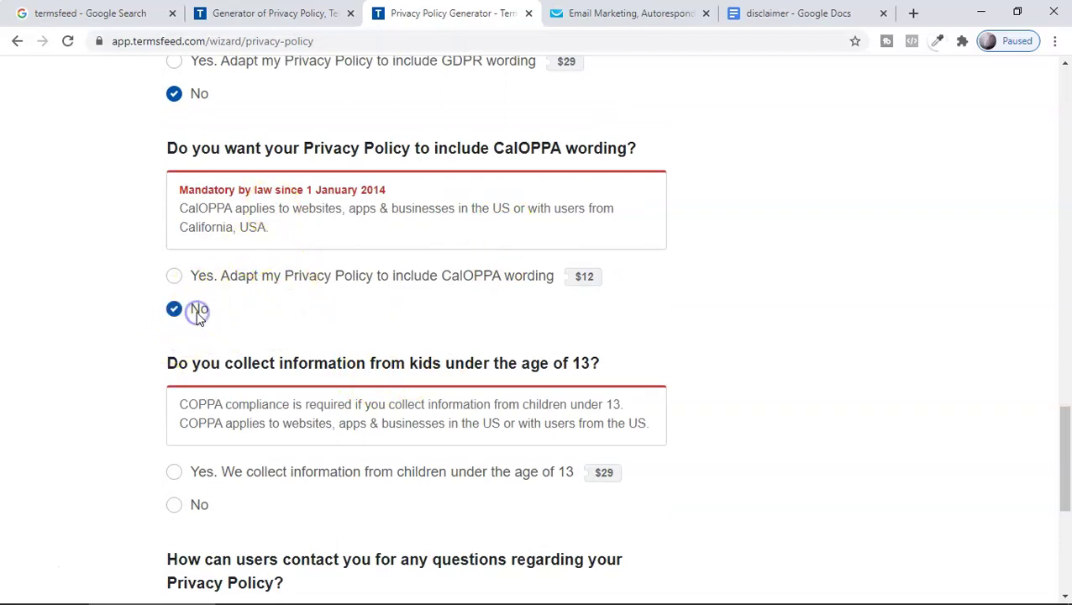
scroll(207, 313, down, 2)
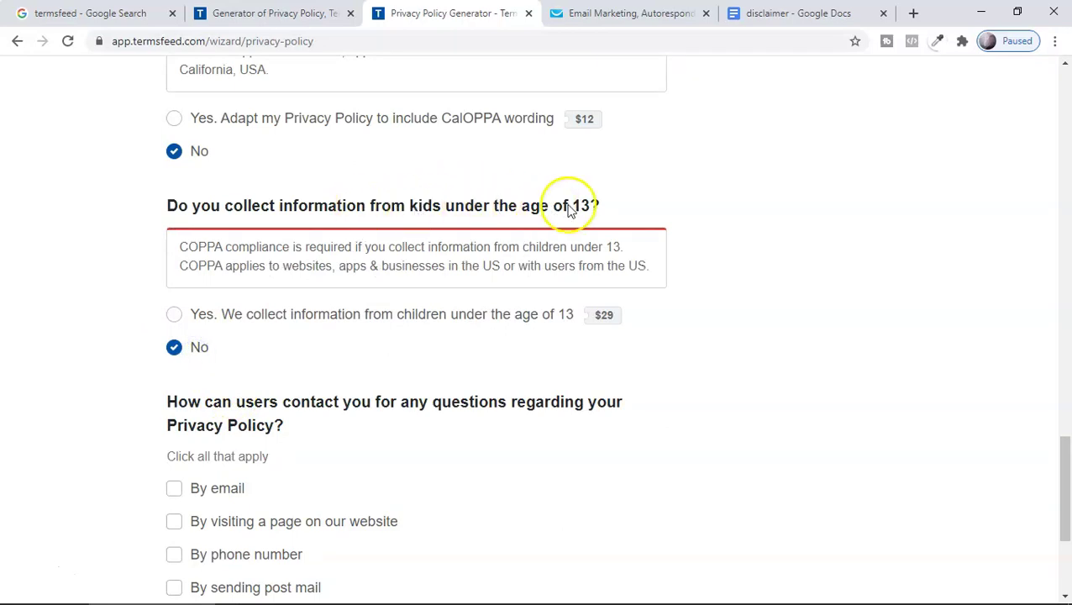
scroll(496, 327, down, 2)
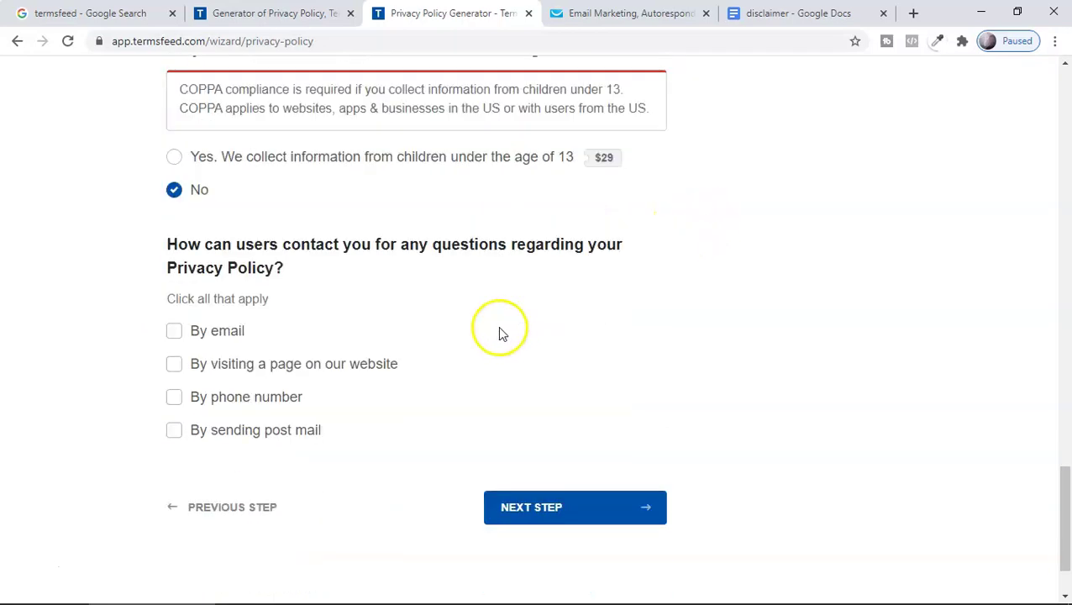
- Allow contact by email with the contact address pasted in, then continue to the final step
click(233, 332)
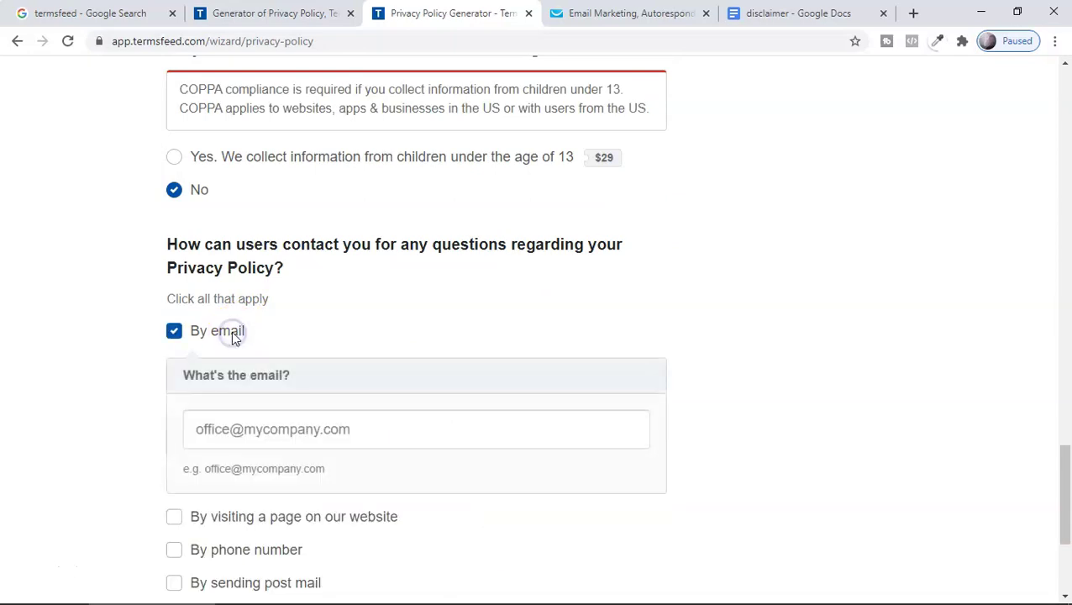
click(240, 434)
right_click(259, 430)
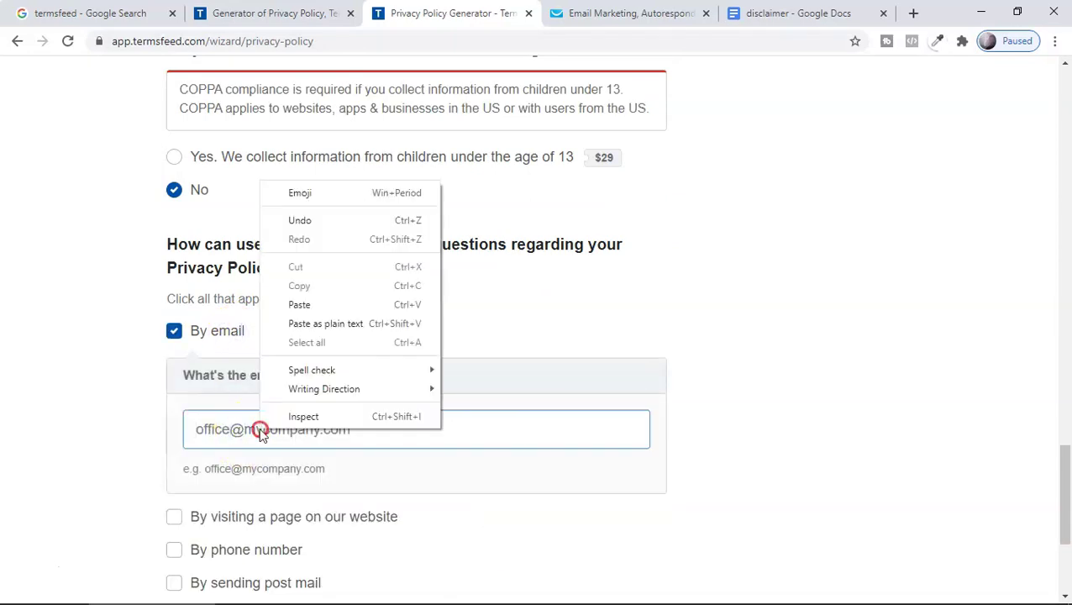
click(315, 305)
scroll(450, 487, down, 2)
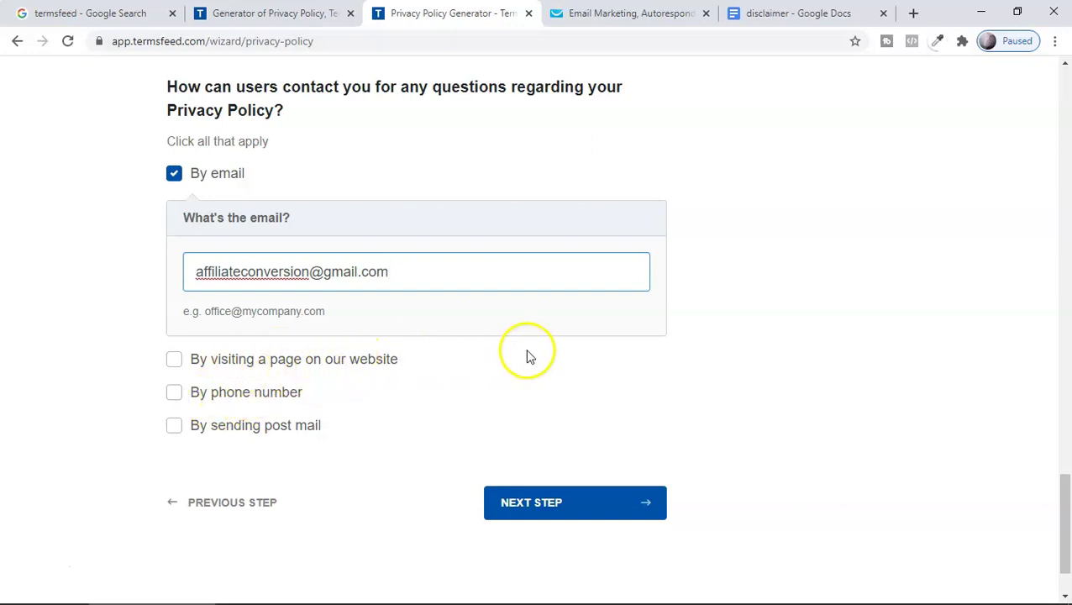
click(742, 410)
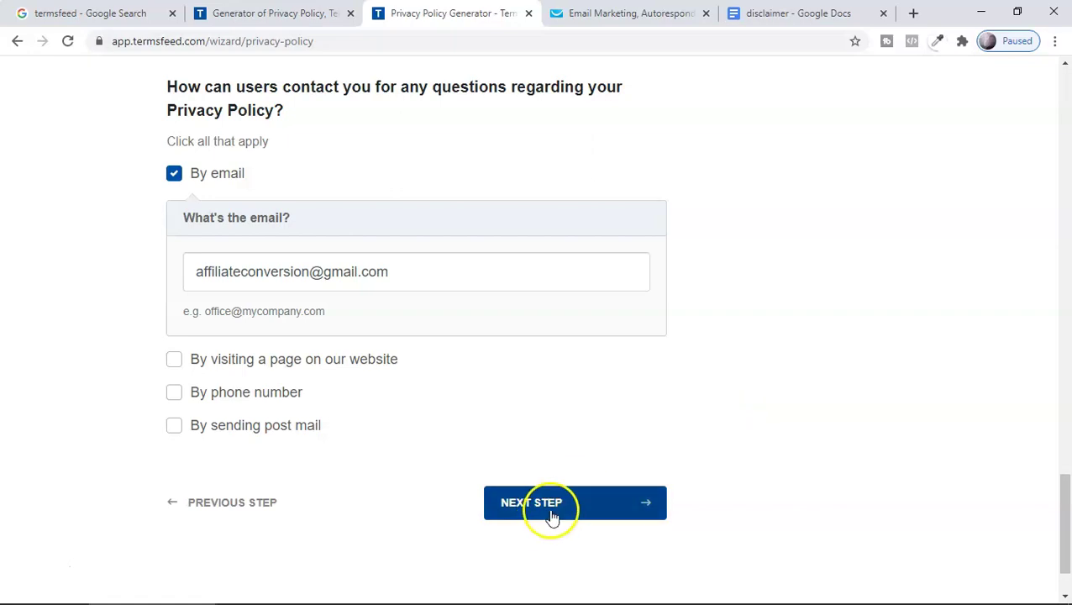
click(552, 510)
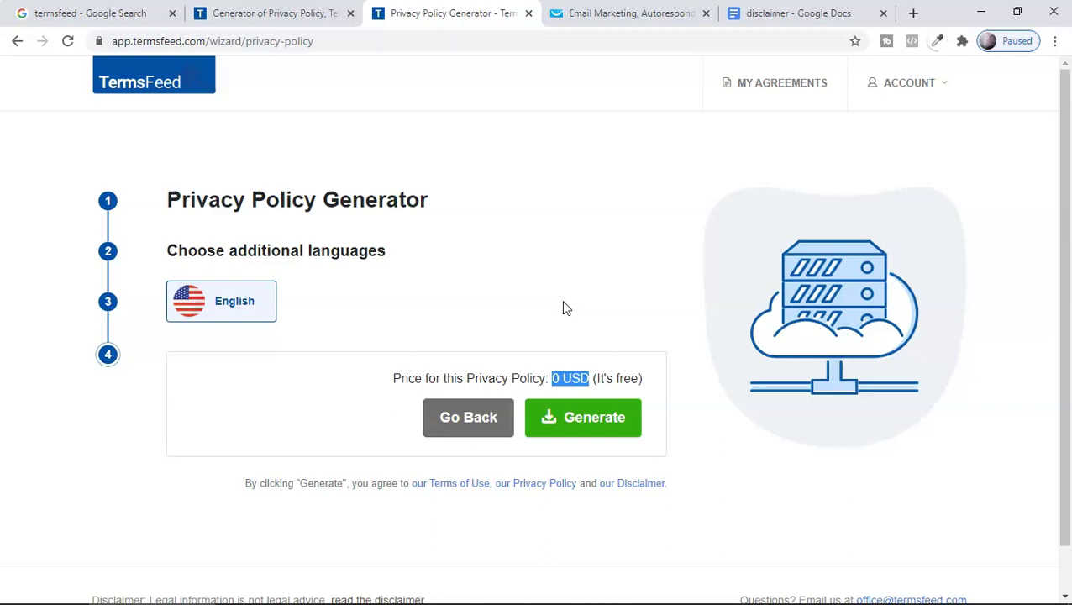
- Generate the privacy policy, copy its hosted link and open the live policy page
click(605, 425)
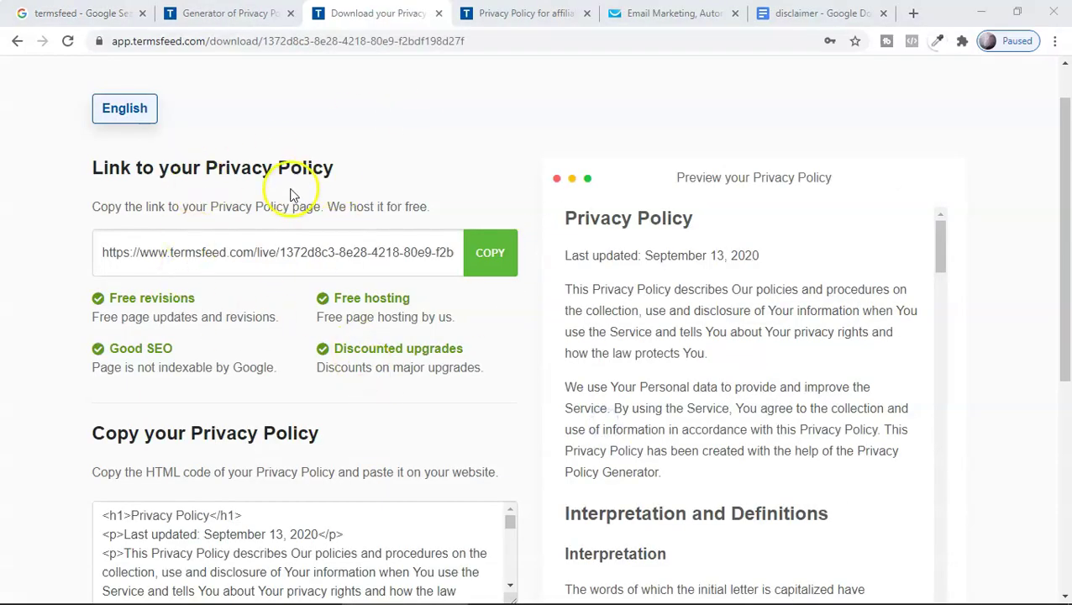
click(491, 255)
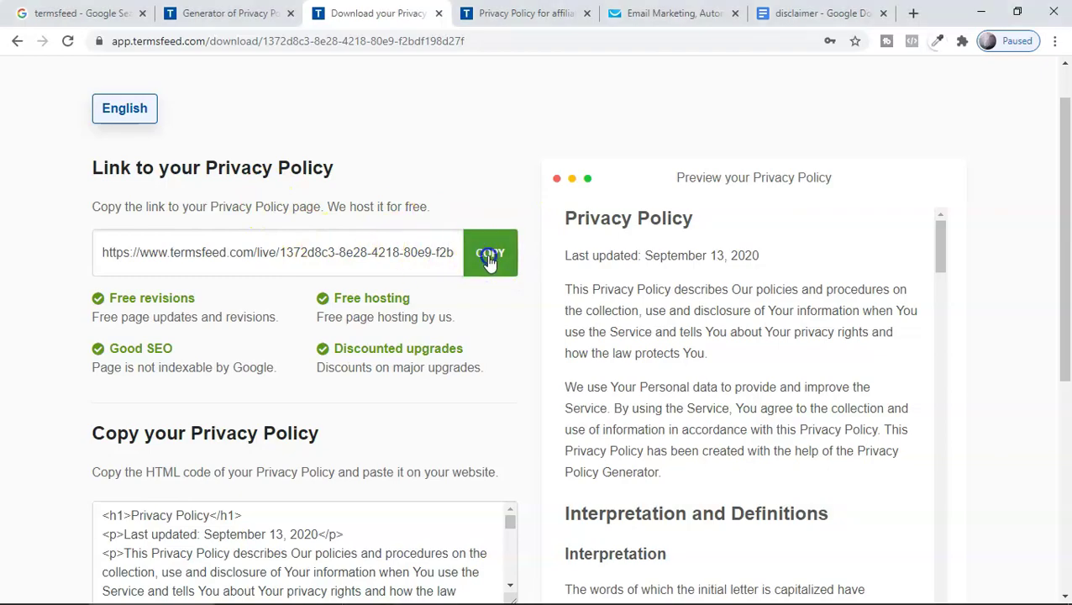
key(ctrl+Tab)
- Scroll through the live 'Privacy Policy for affiliate conversion' page
scroll(416, 232, down, 10)
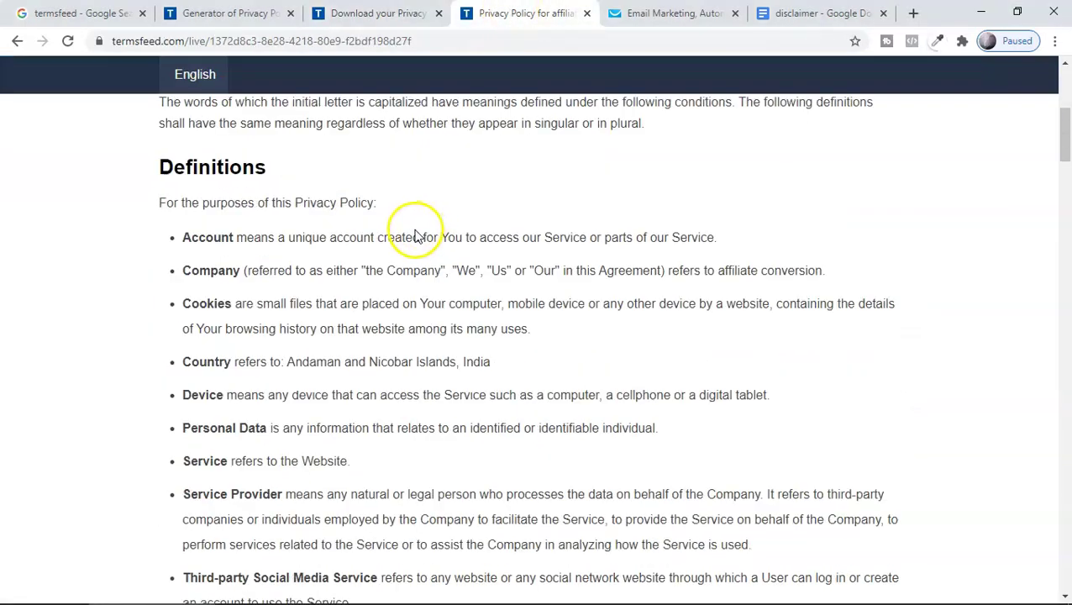
scroll(394, 271, down, 3)
scroll(395, 287, up, 15)
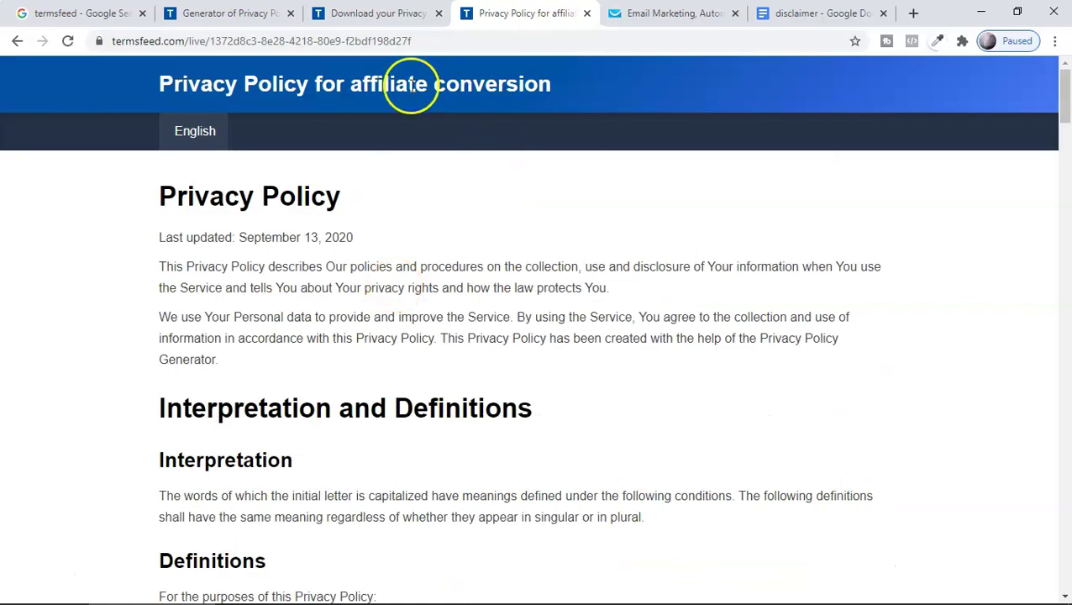
drag(357, 90, 586, 108)
scroll(479, 251, down, 20)
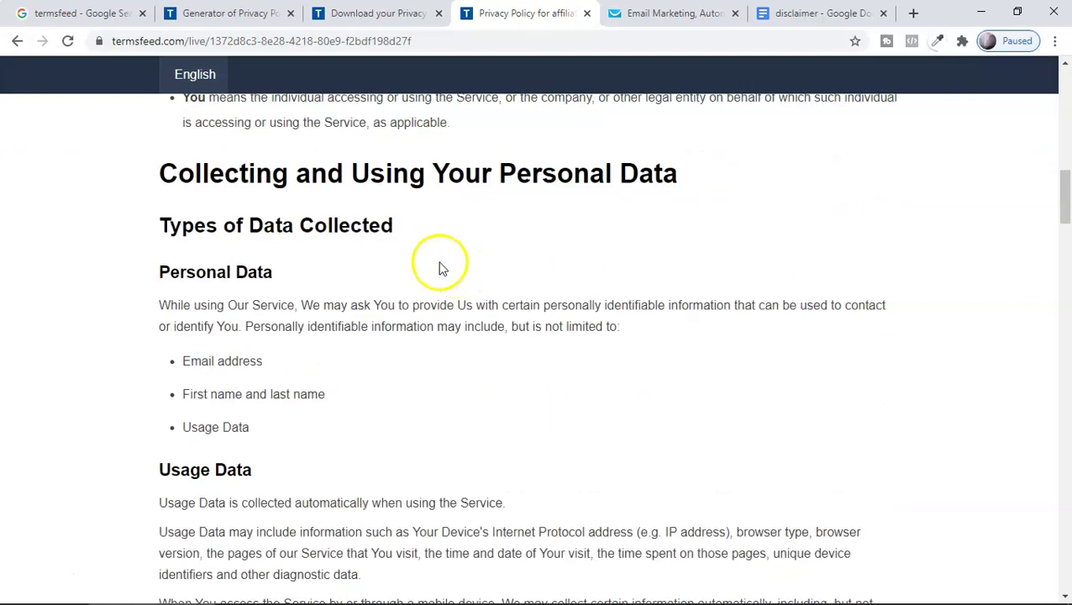
scroll(414, 275, down, 20)
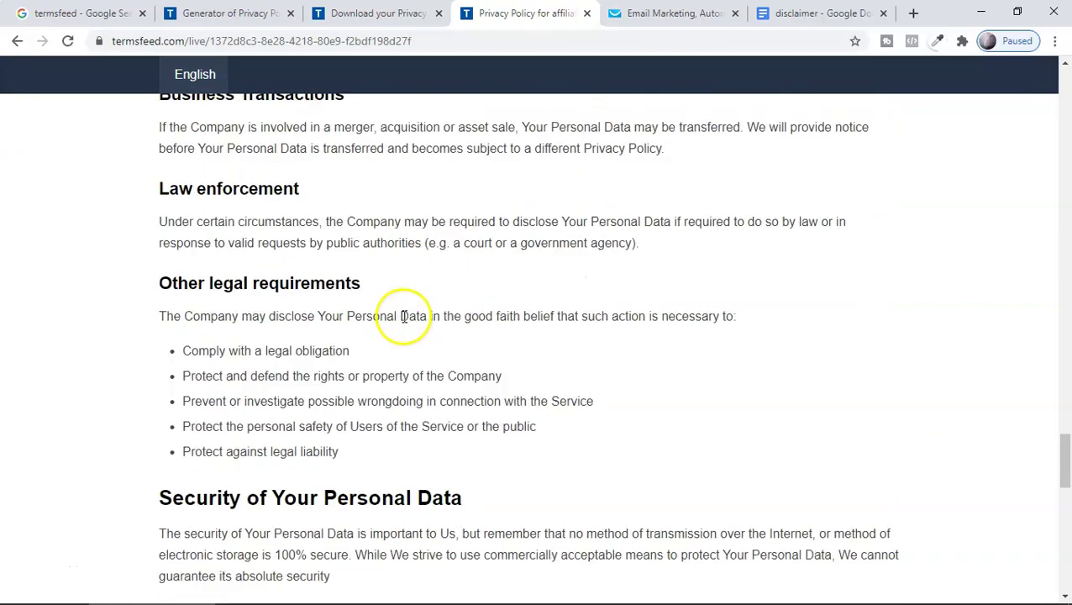
scroll(389, 217, down, 8)
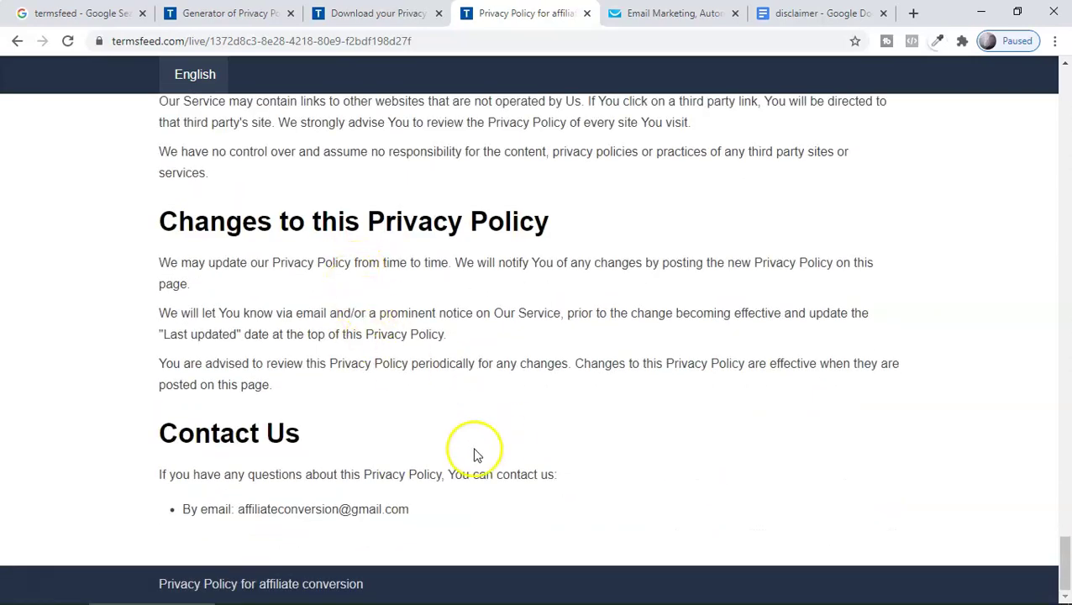
click(648, 15)
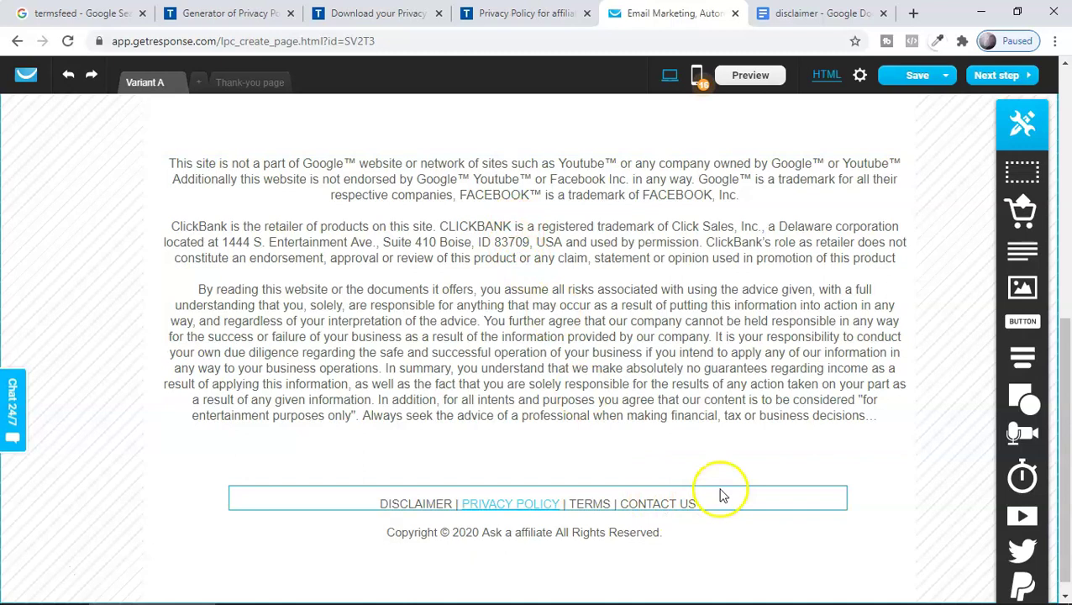
scroll(561, 450, down, 1)
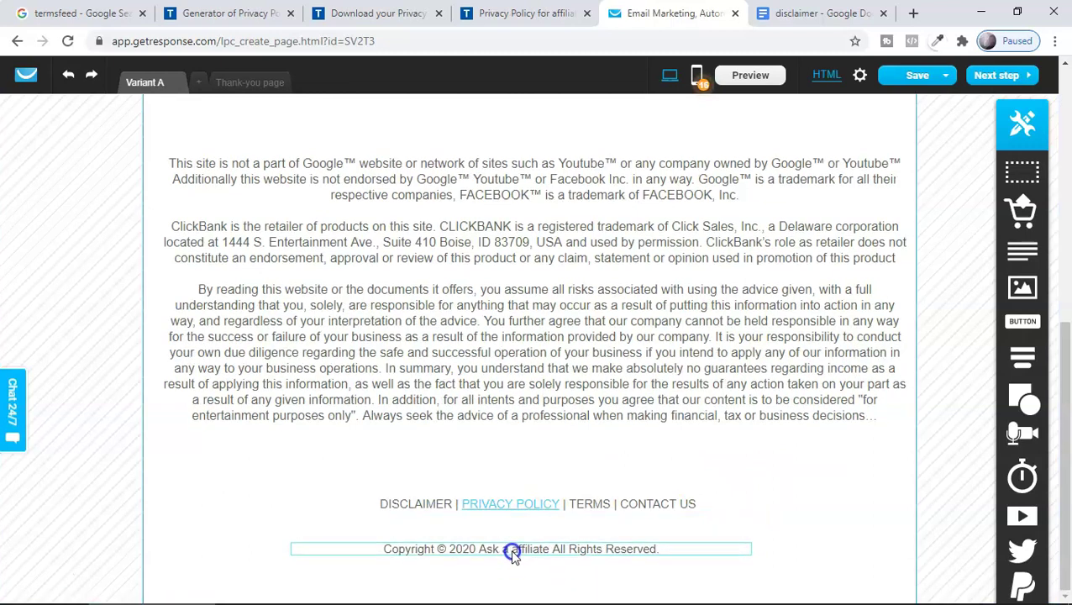
click(487, 553)
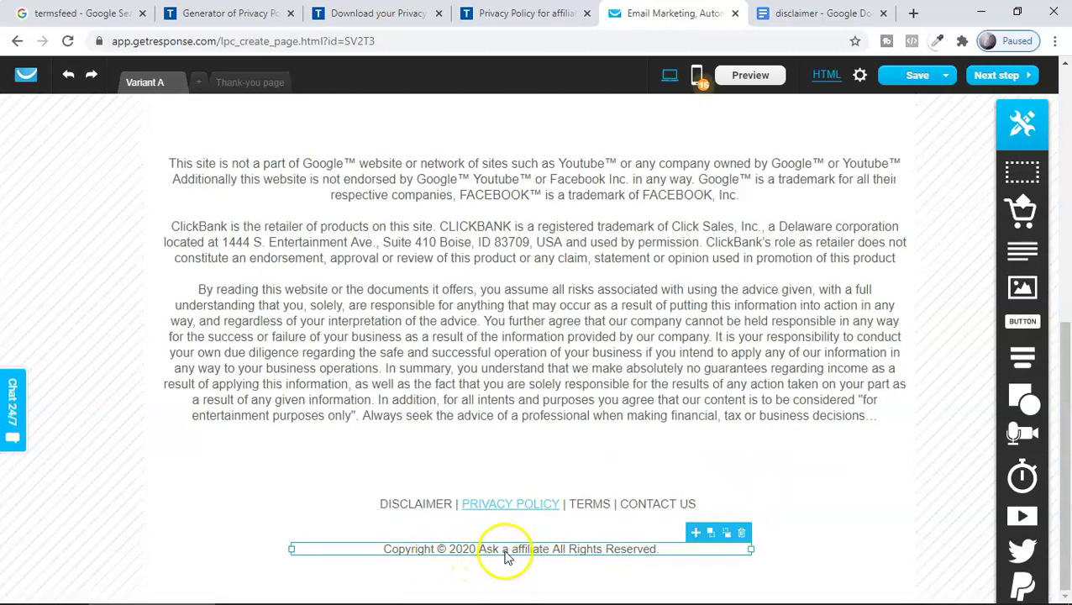